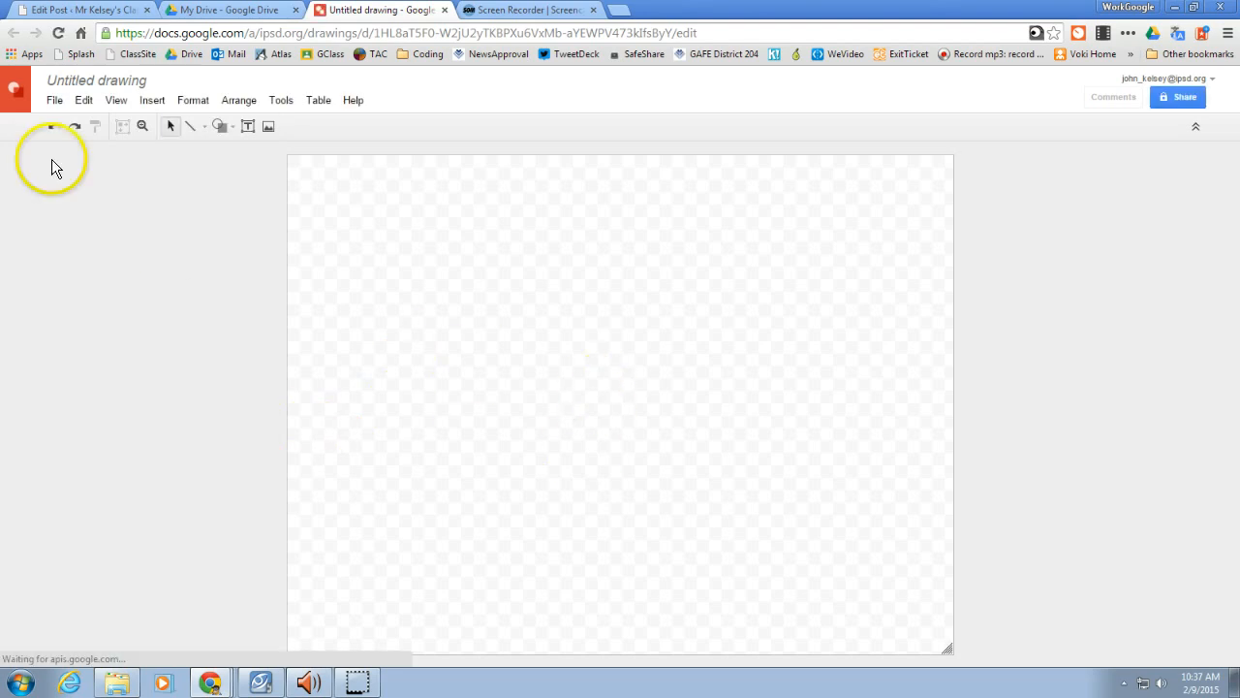
Rename the drawing as "Flag Project"
click(104, 85)
text(Flag Project)
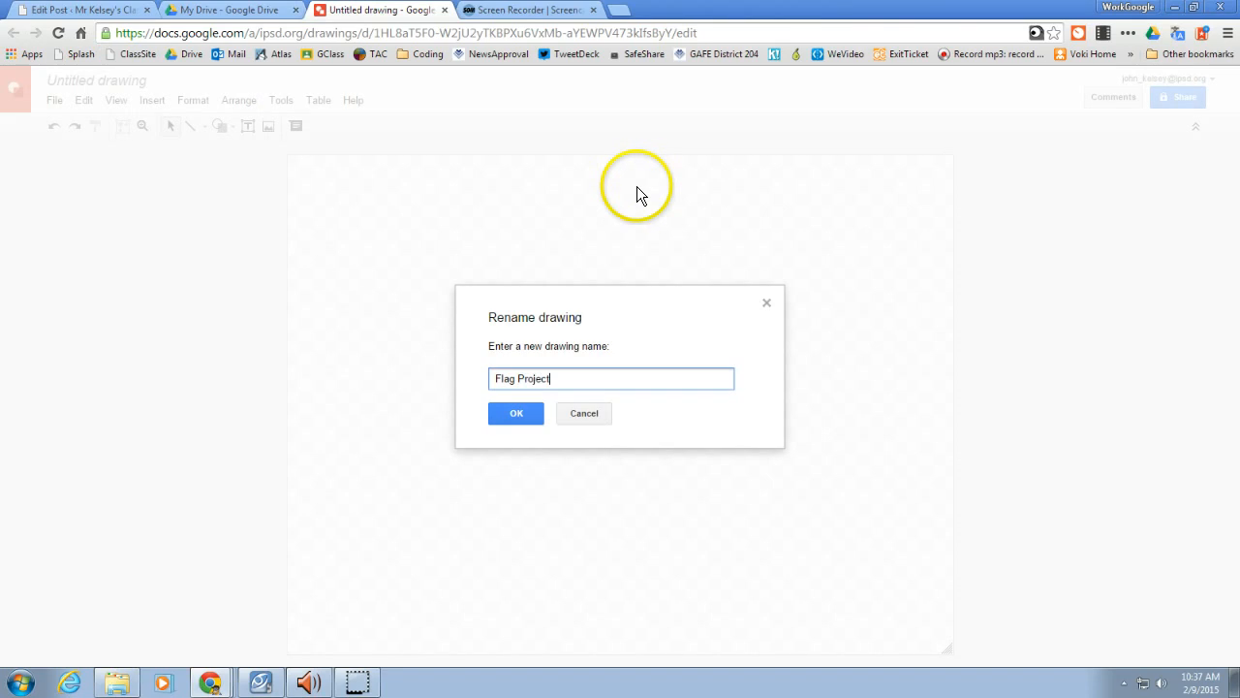
key(Return)
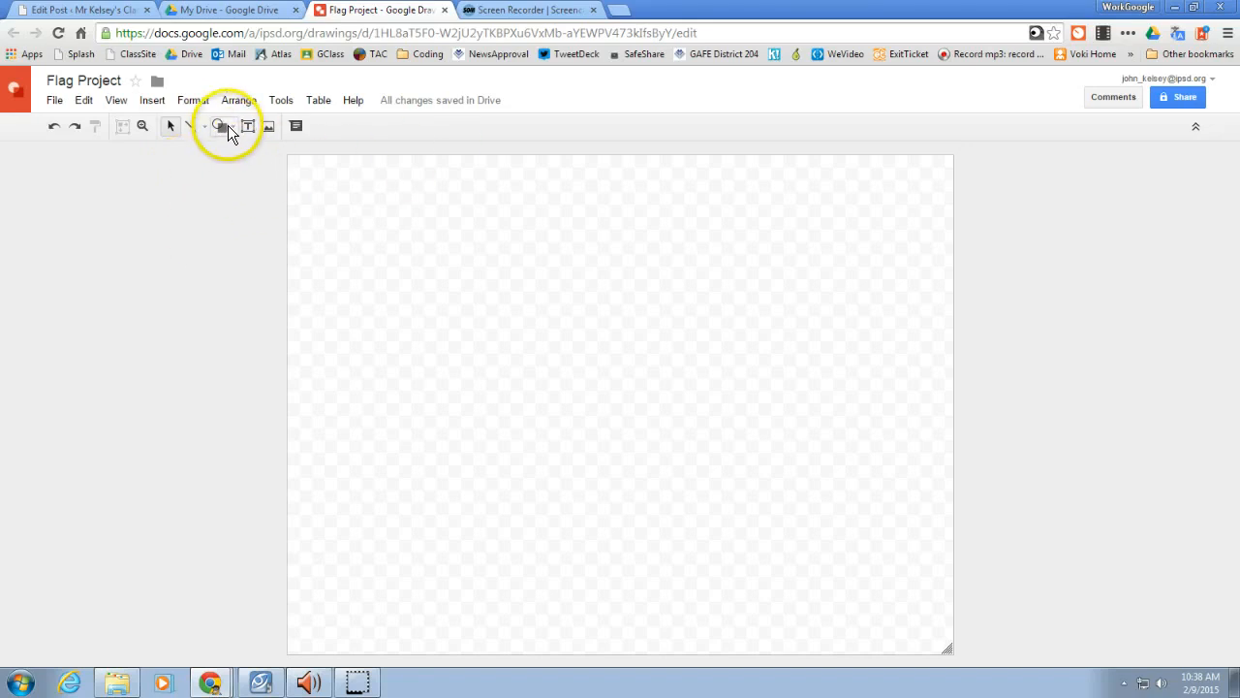
Draw a long, thin horizontal rectangle across the upper middle of the canvas as the first flag stripe
click(227, 125)
mouse_move(248, 157)
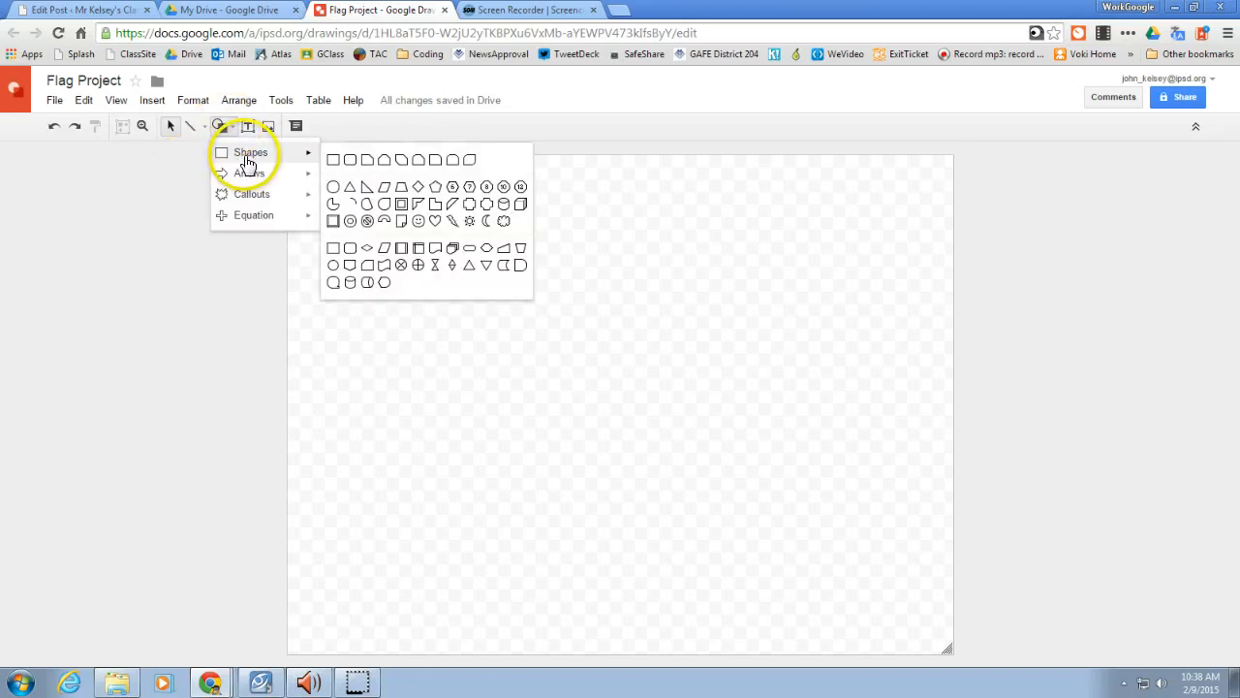
click(332, 159)
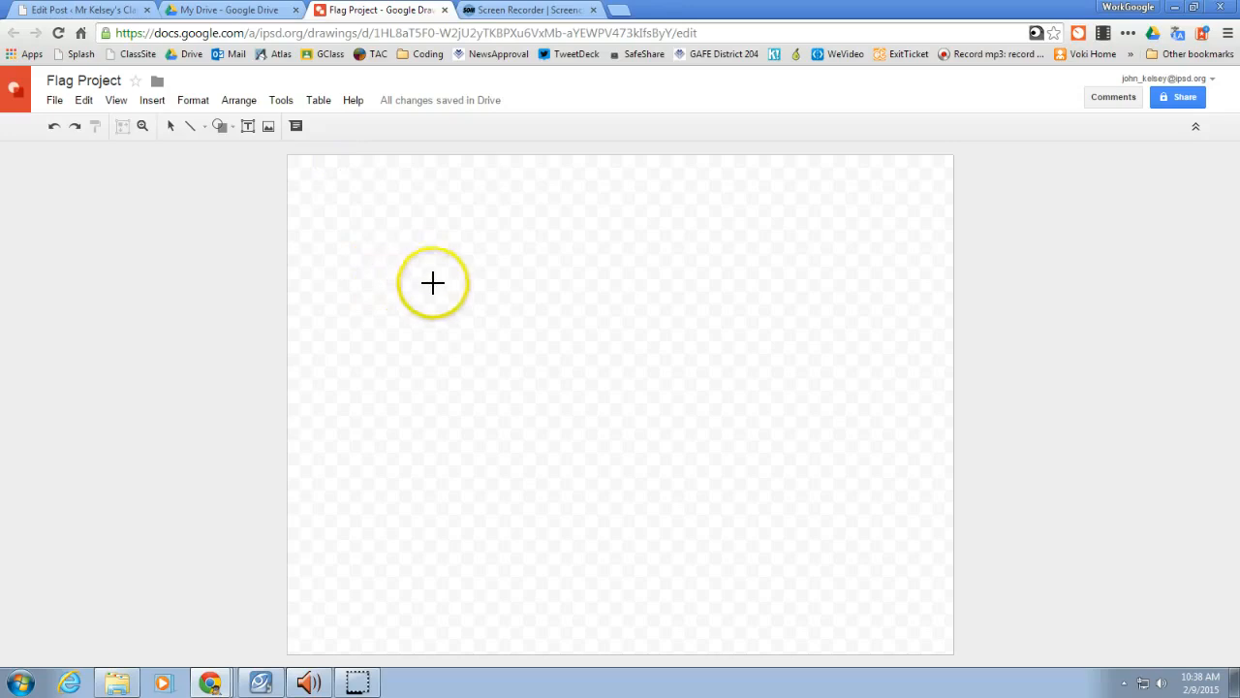
mouse_move(415, 271)
mouse_down()
mouse_move(450, 286)
mouse_move(752, 280)
mouse_move(793, 293)
mouse_up()
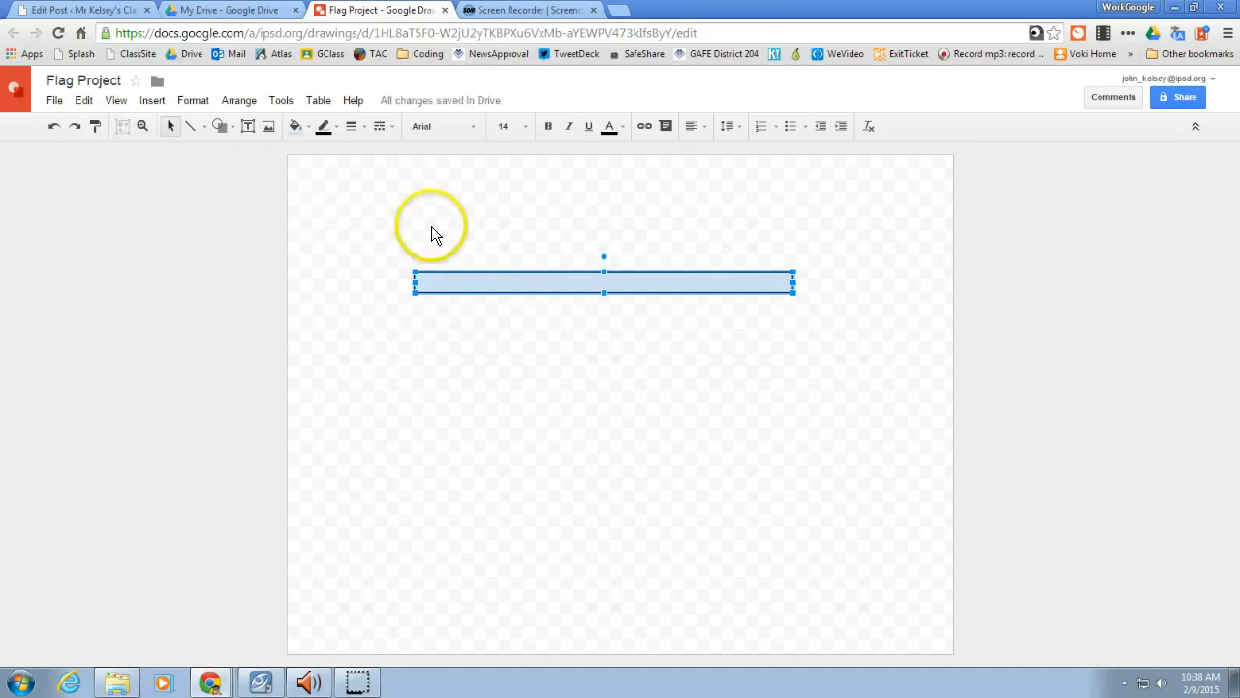
Duplicate the stripe twelve times to make thirteen identical stripes
drag(363, 217, 874, 345)
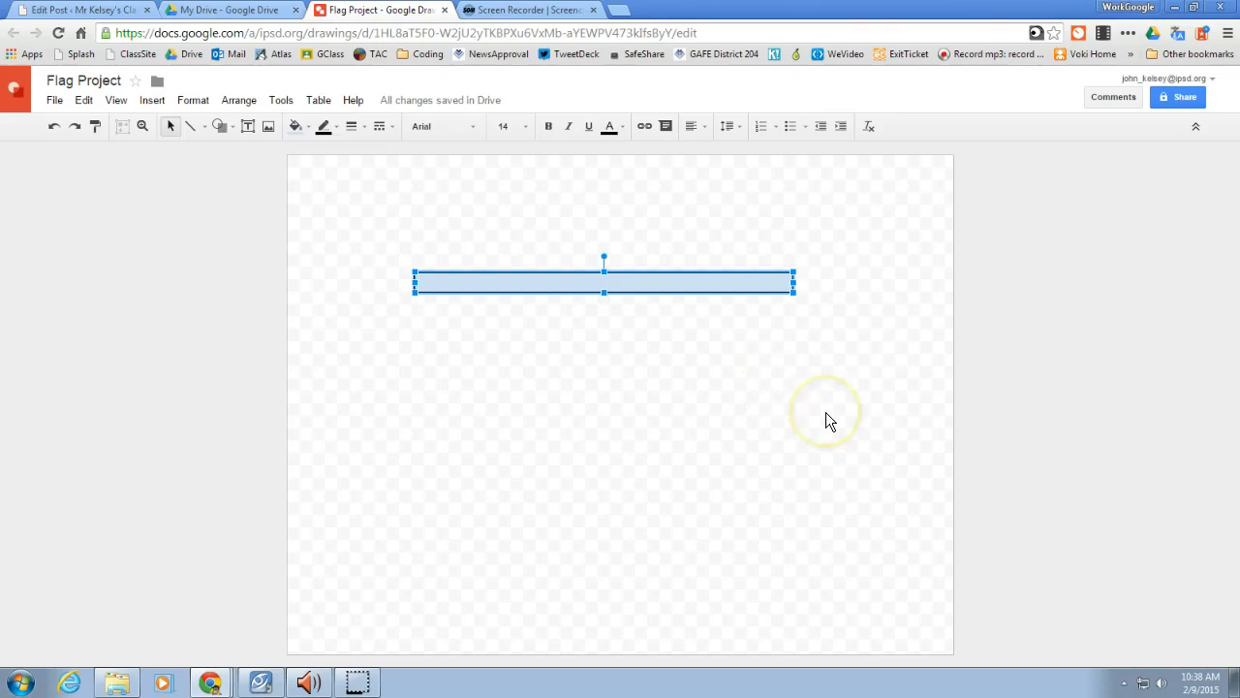
key(ctrl+d)
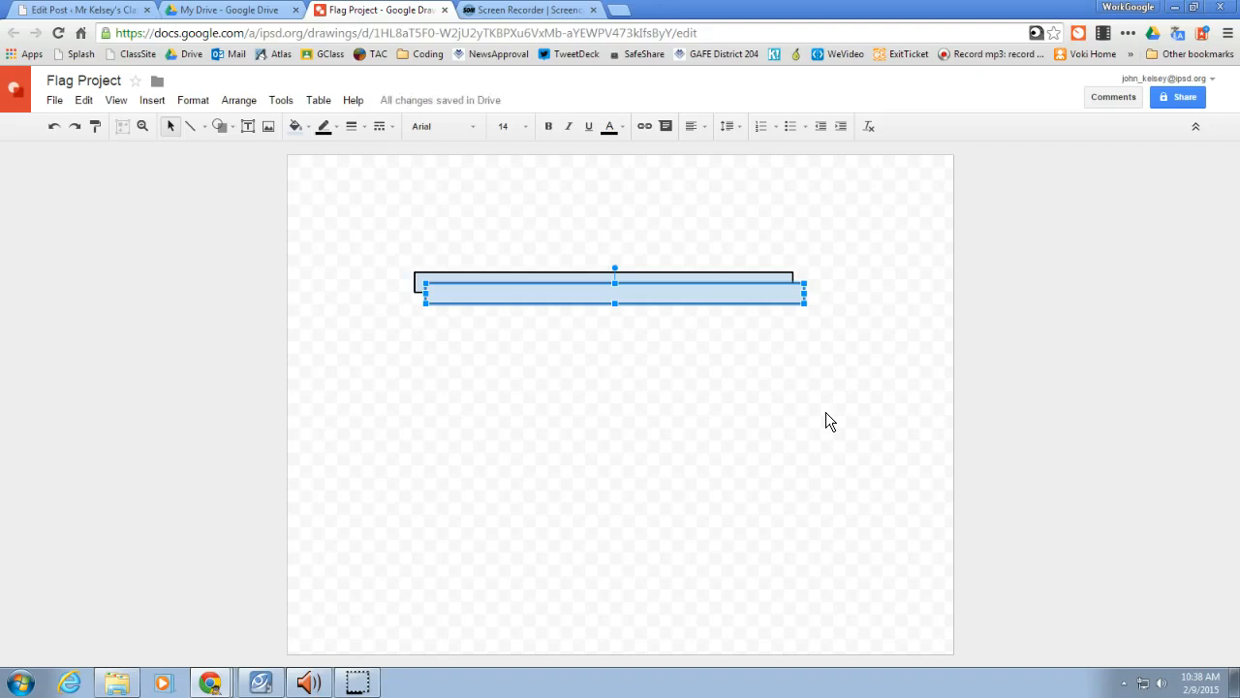
key(ctrl+d)
key(ctrl+d)
key(ctrl+d)
key(ctrl+d)
key(ctrl+d)
key(ctrl+d)
key(ctrl+d)
key(ctrl+d)
key(ctrl+d)
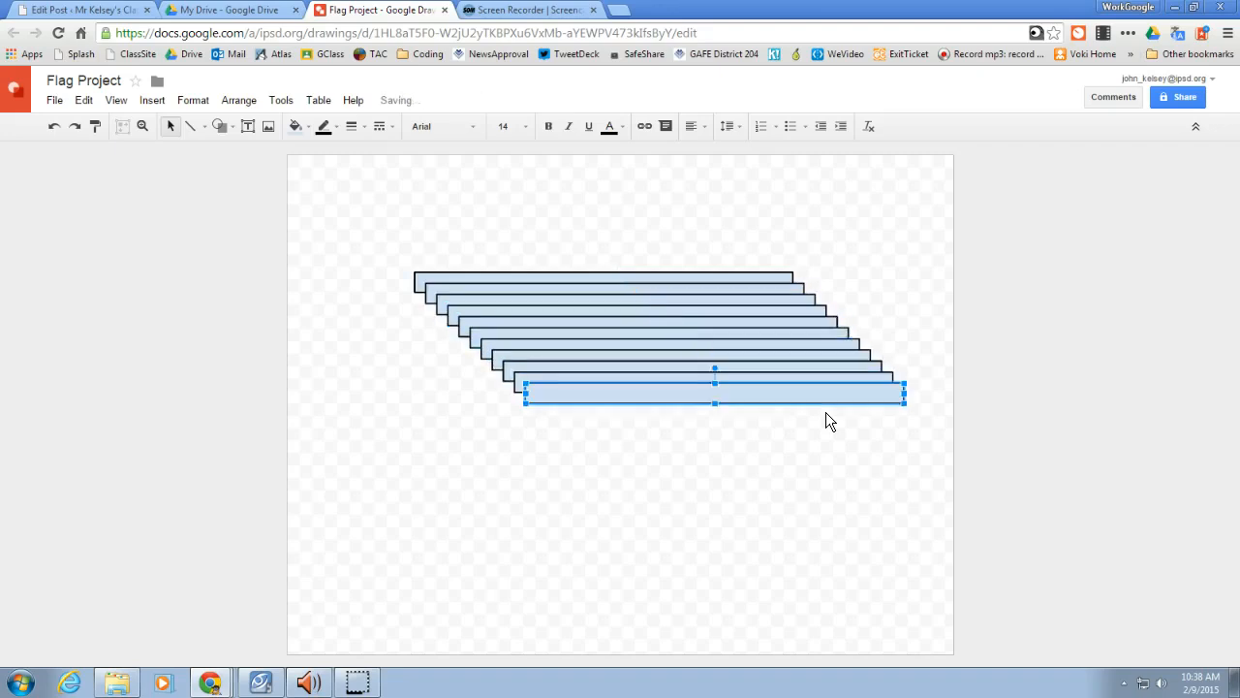
key(ctrl+d)
key(ctrl+d)
click(794, 449)
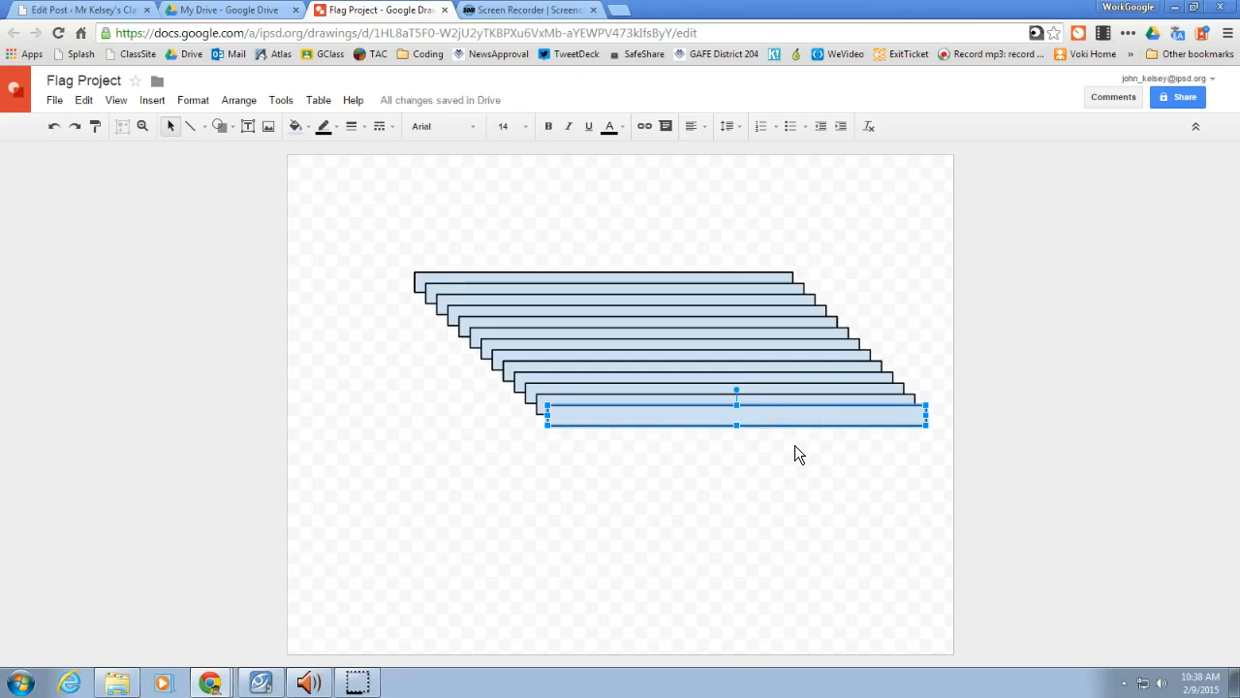
click(791, 471)
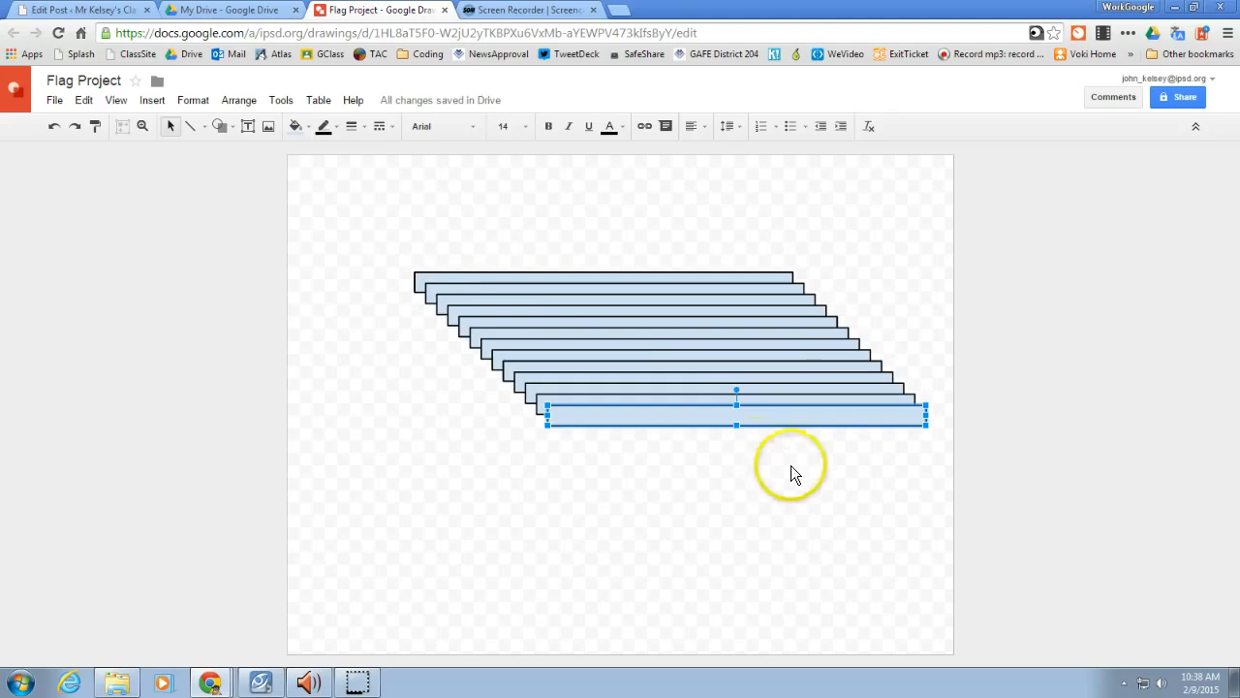
Align all thirteen stripes horizontally to their left edges
drag(357, 217, 981, 534)
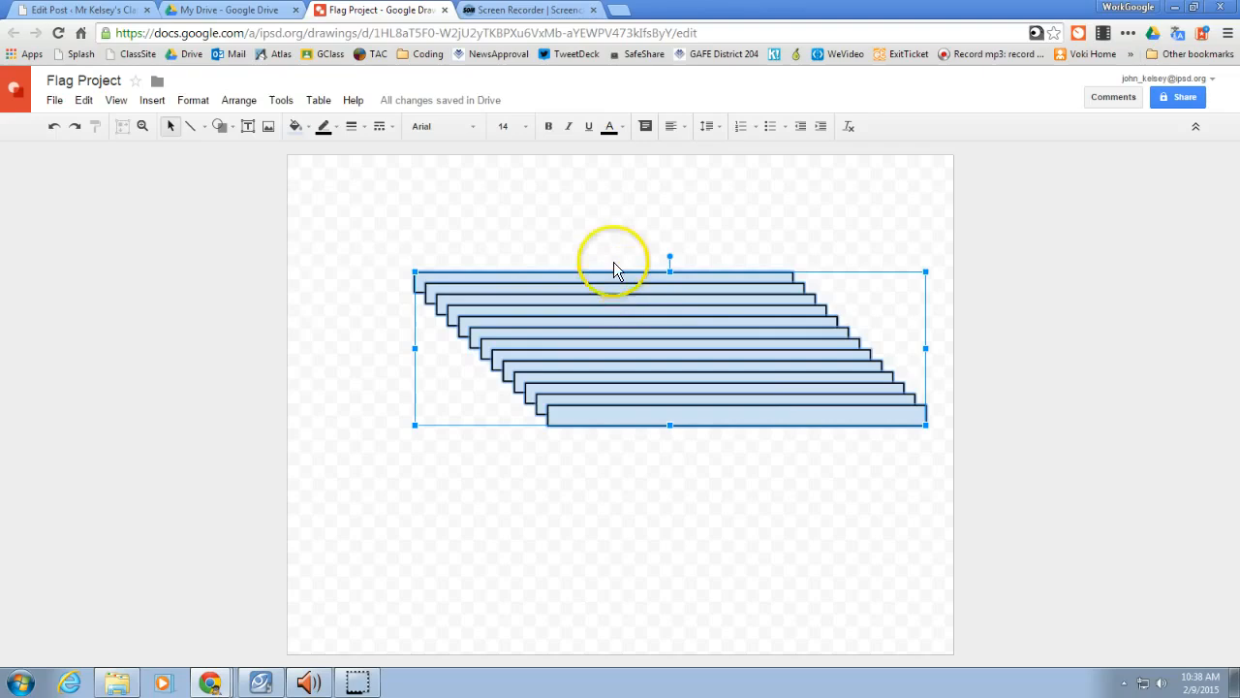
click(239, 101)
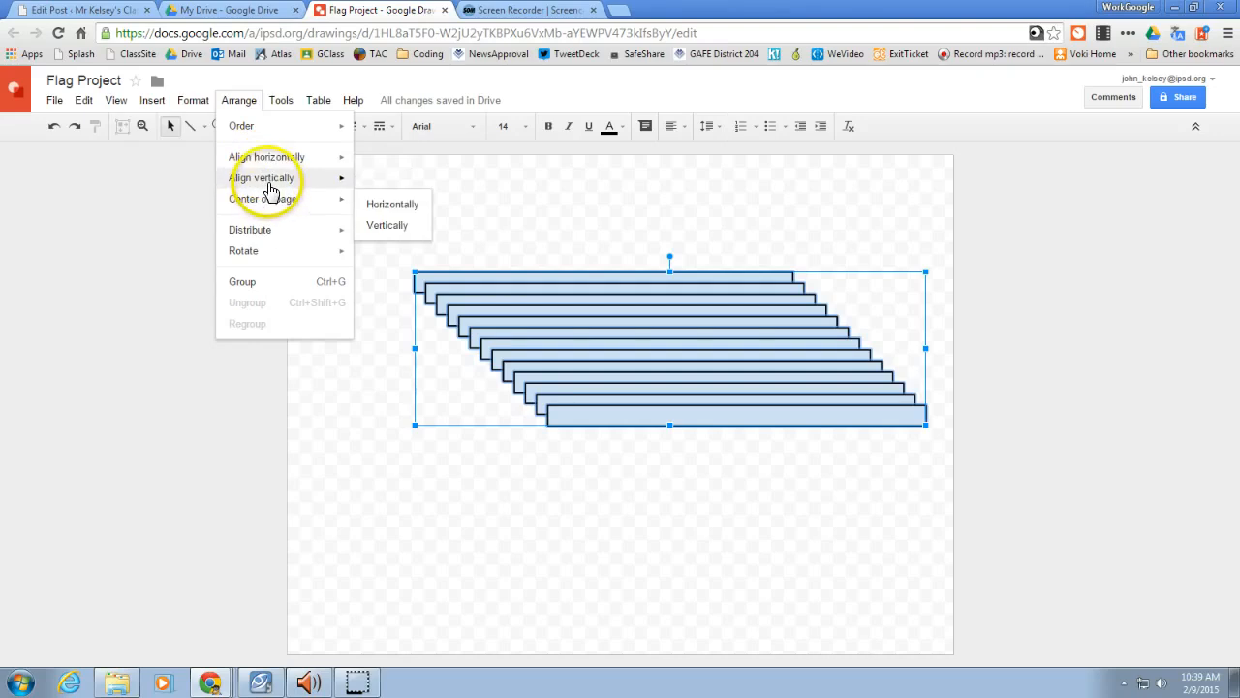
mouse_move(269, 183)
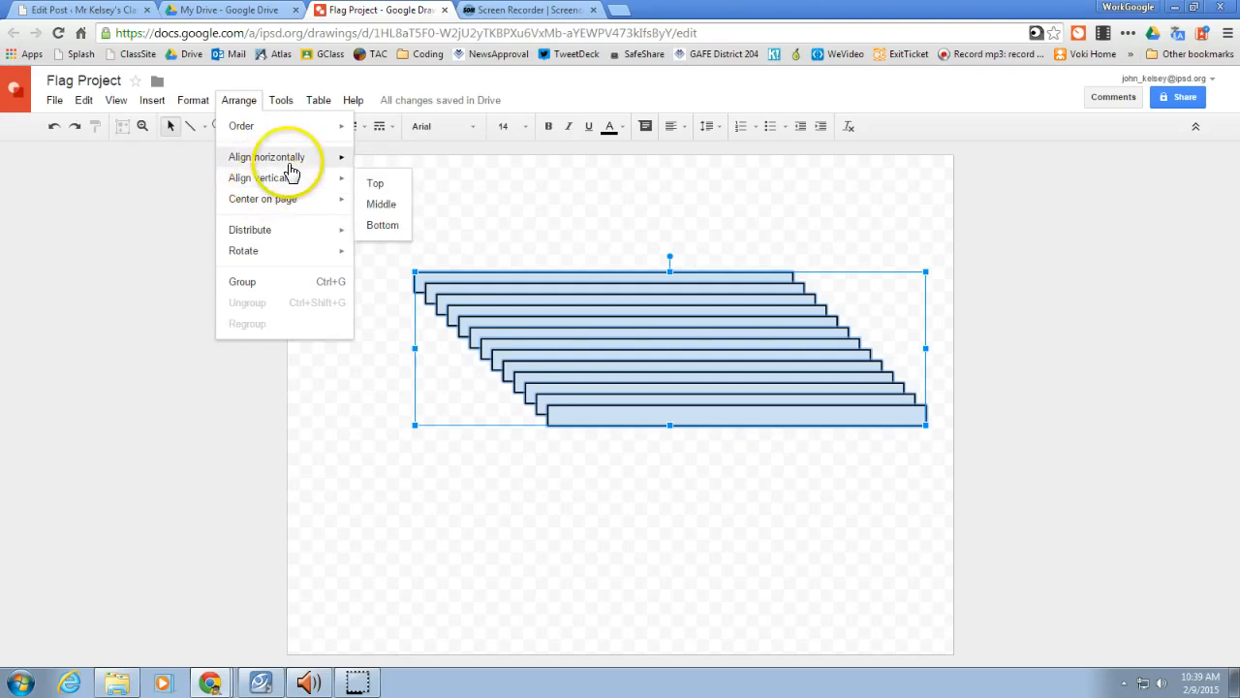
mouse_move(281, 159)
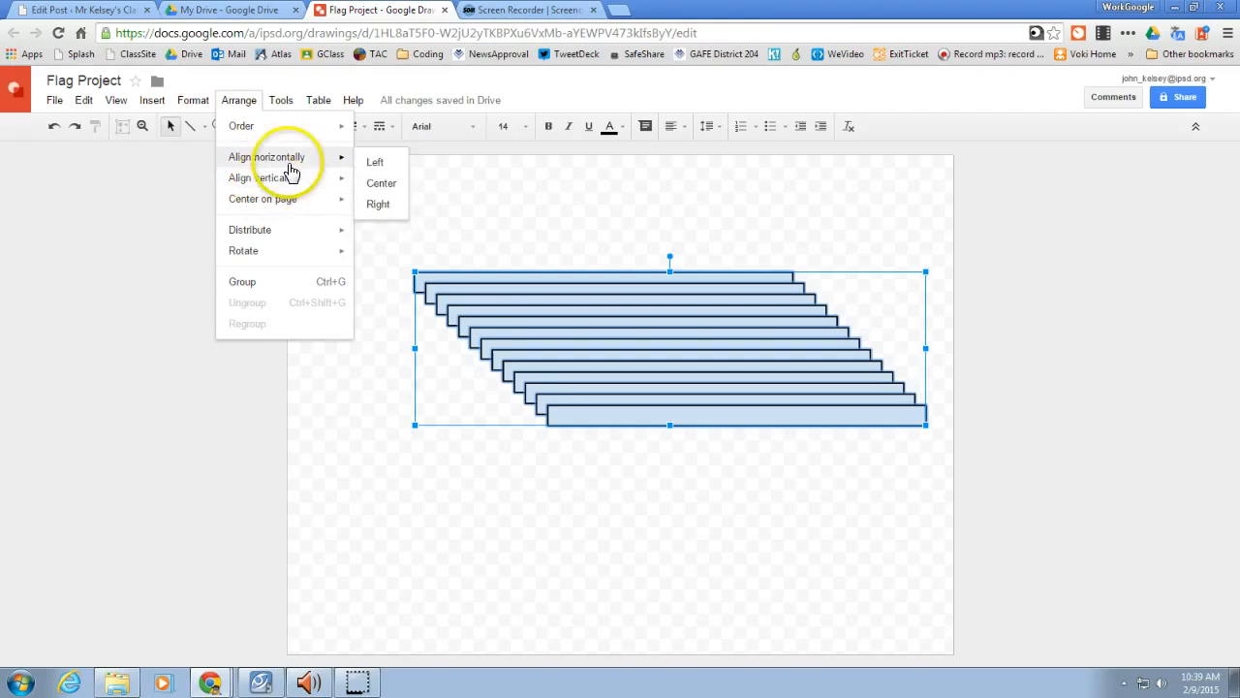
click(376, 165)
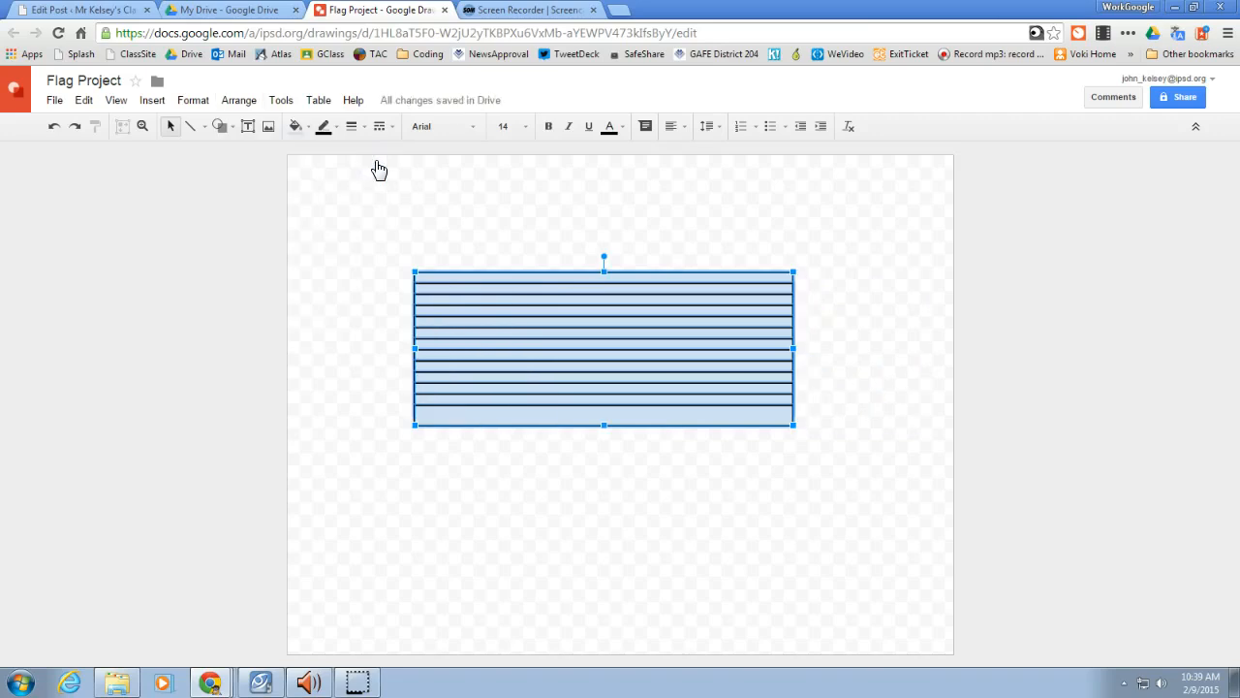
click(614, 436)
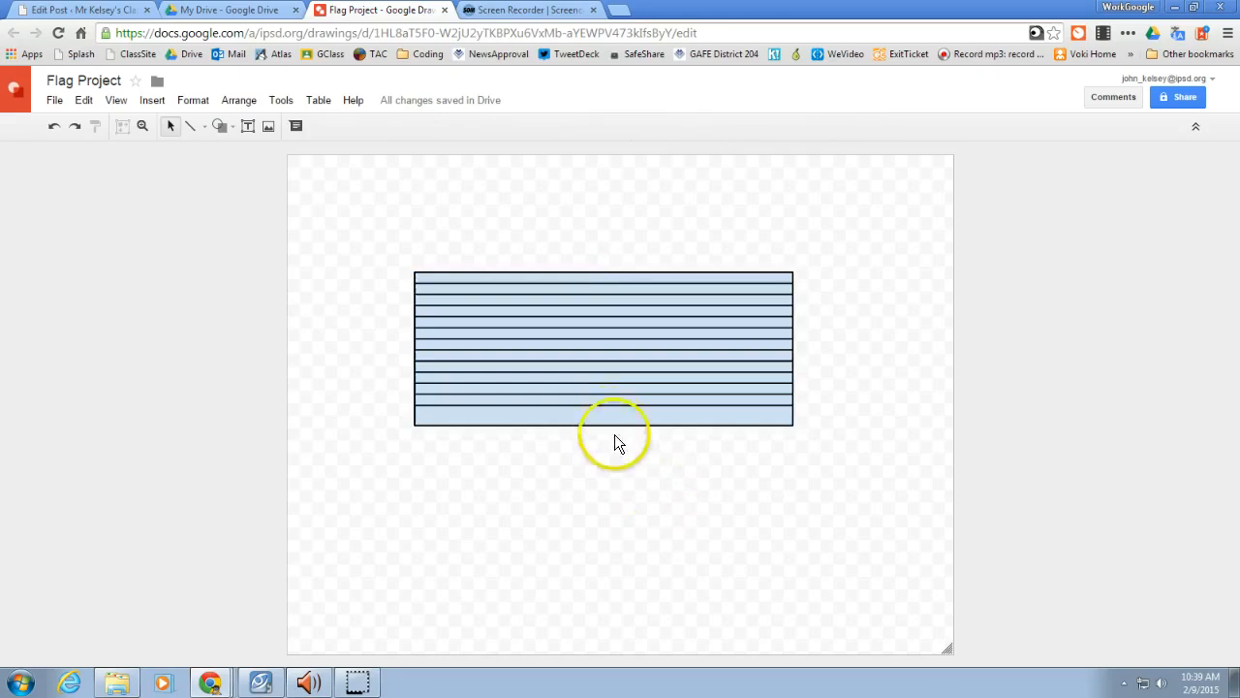
Move the bottom stripe straight down, well clear of the stack, and distribute all the stripes vertically
drag(604, 415, 603, 493)
click(404, 252)
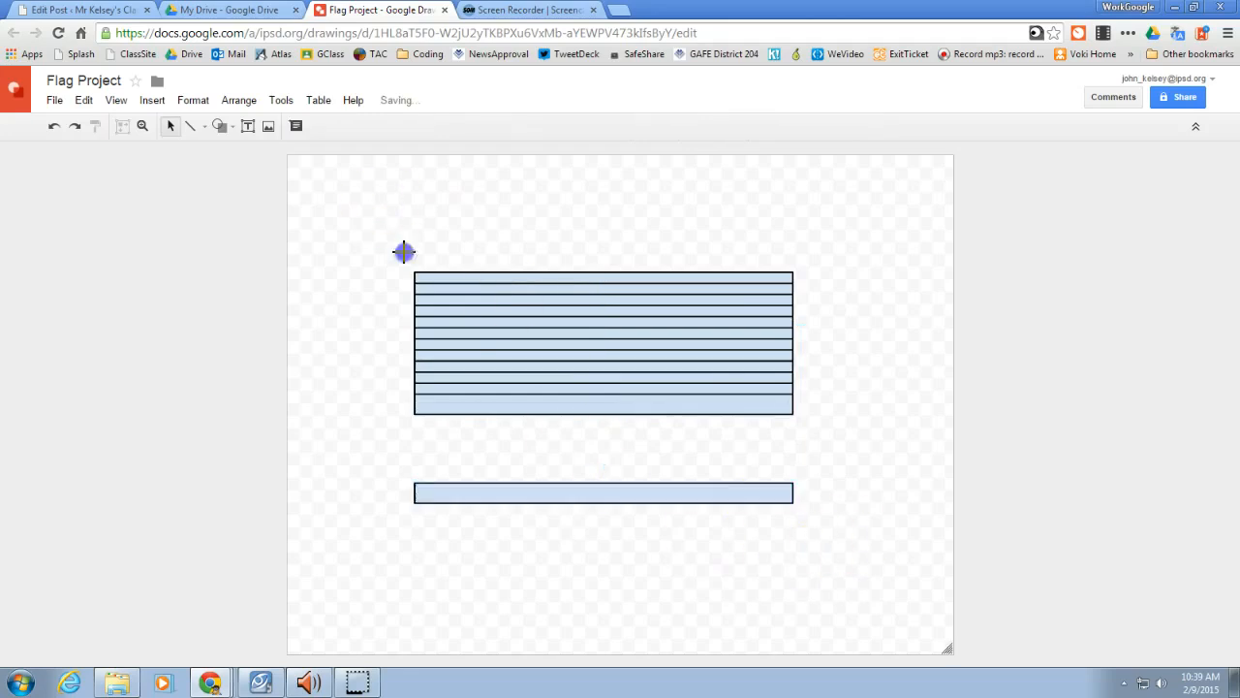
drag(381, 206, 917, 575)
click(610, 489)
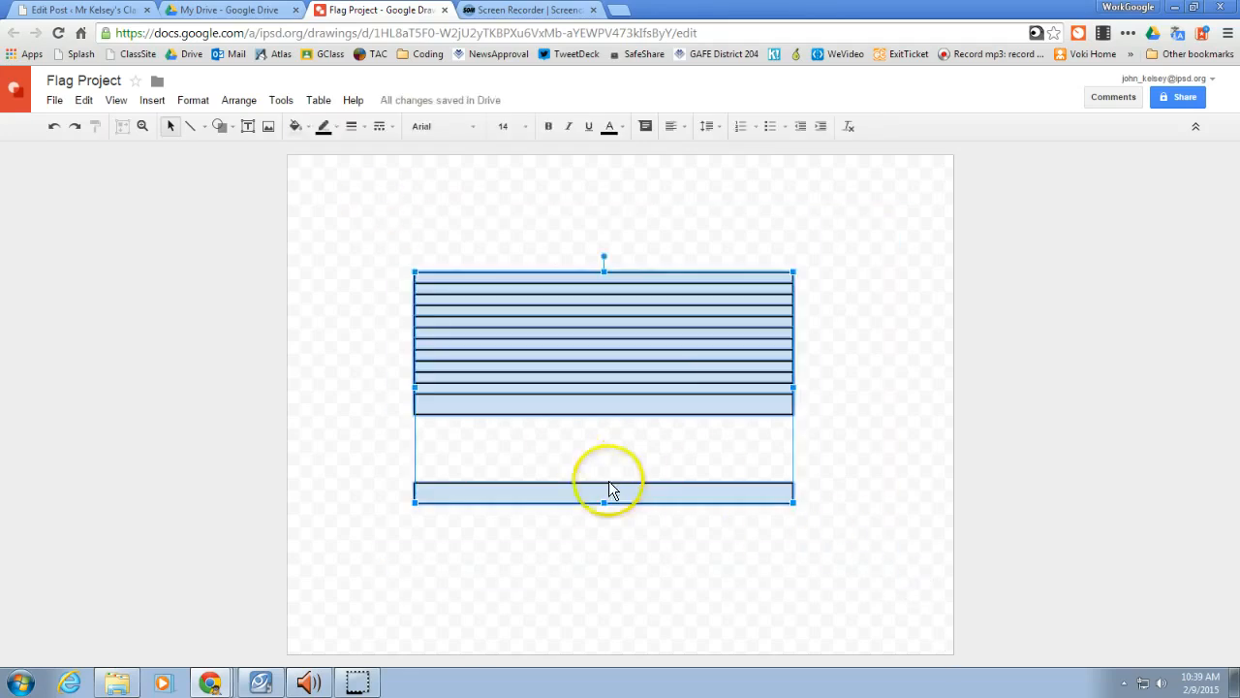
click(248, 104)
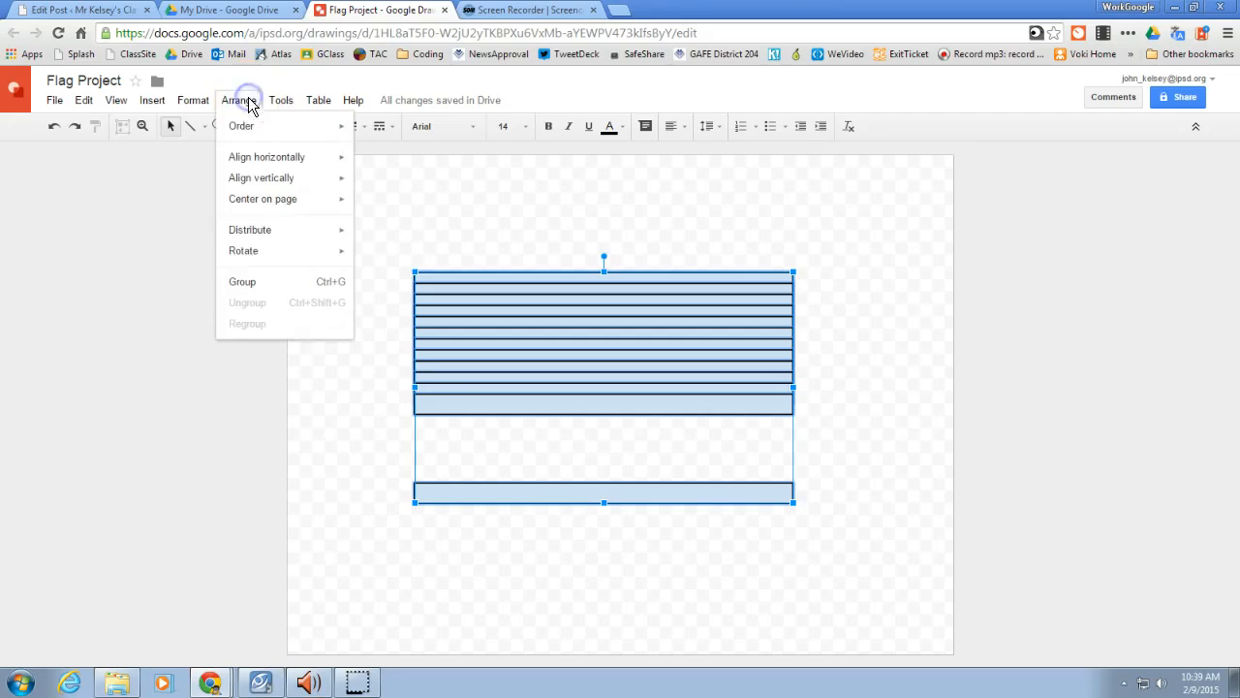
mouse_move(256, 234)
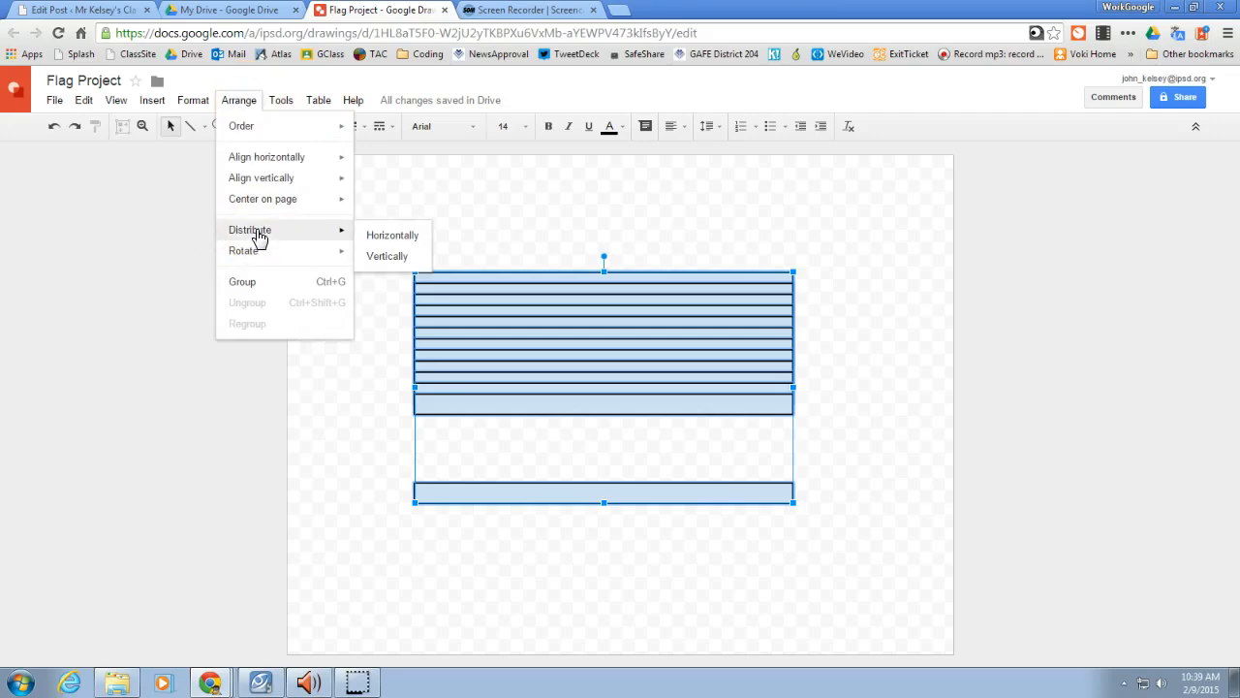
click(398, 260)
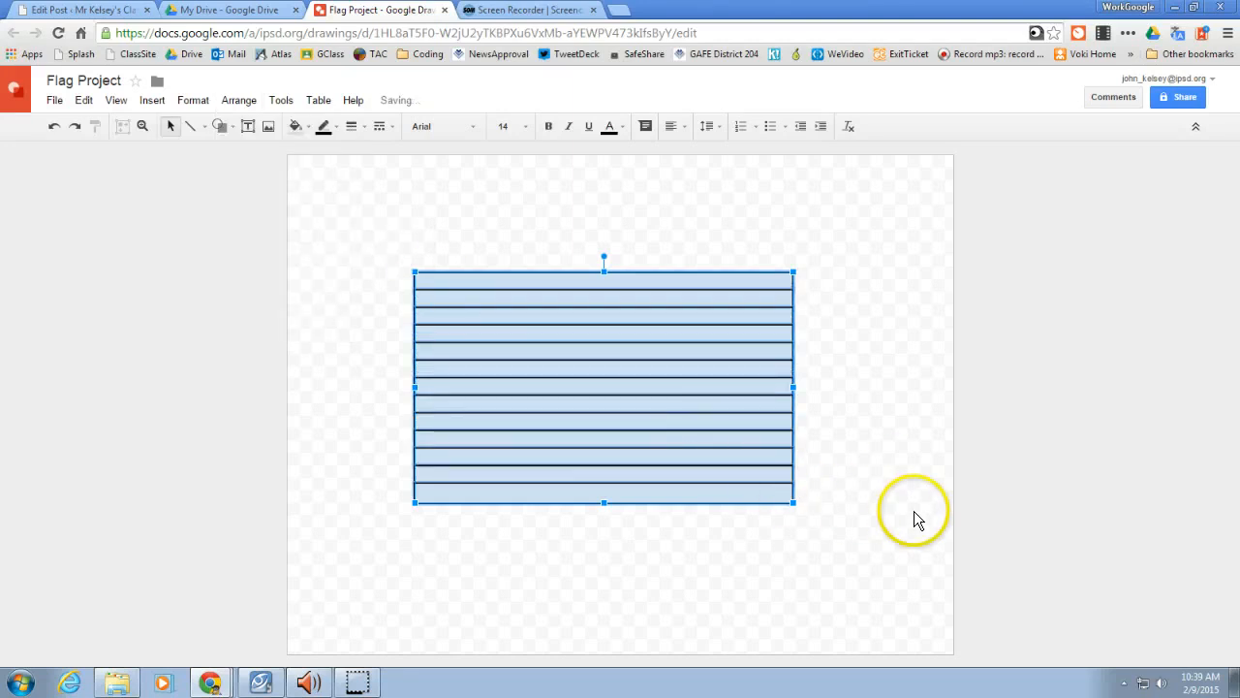
click(655, 543)
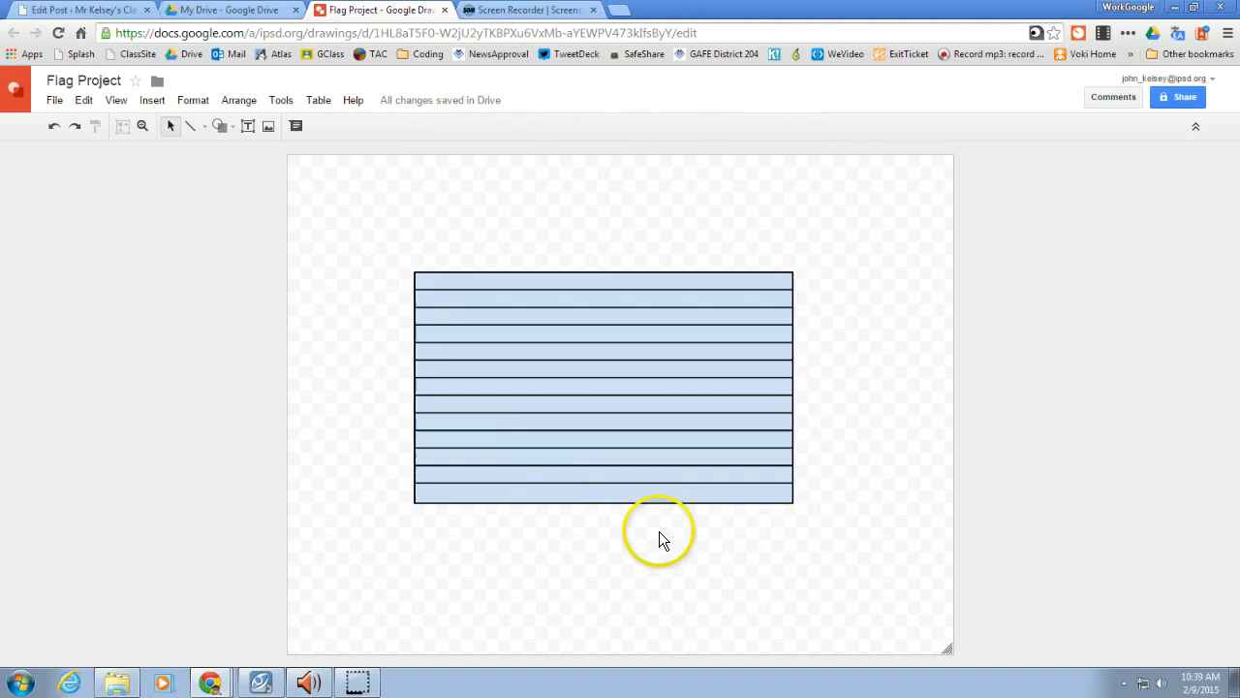
Nudge the bottom stripe down just below the stack and redistribute all thirteen stripes vertically
click(601, 492)
key(Down)
key(Down)
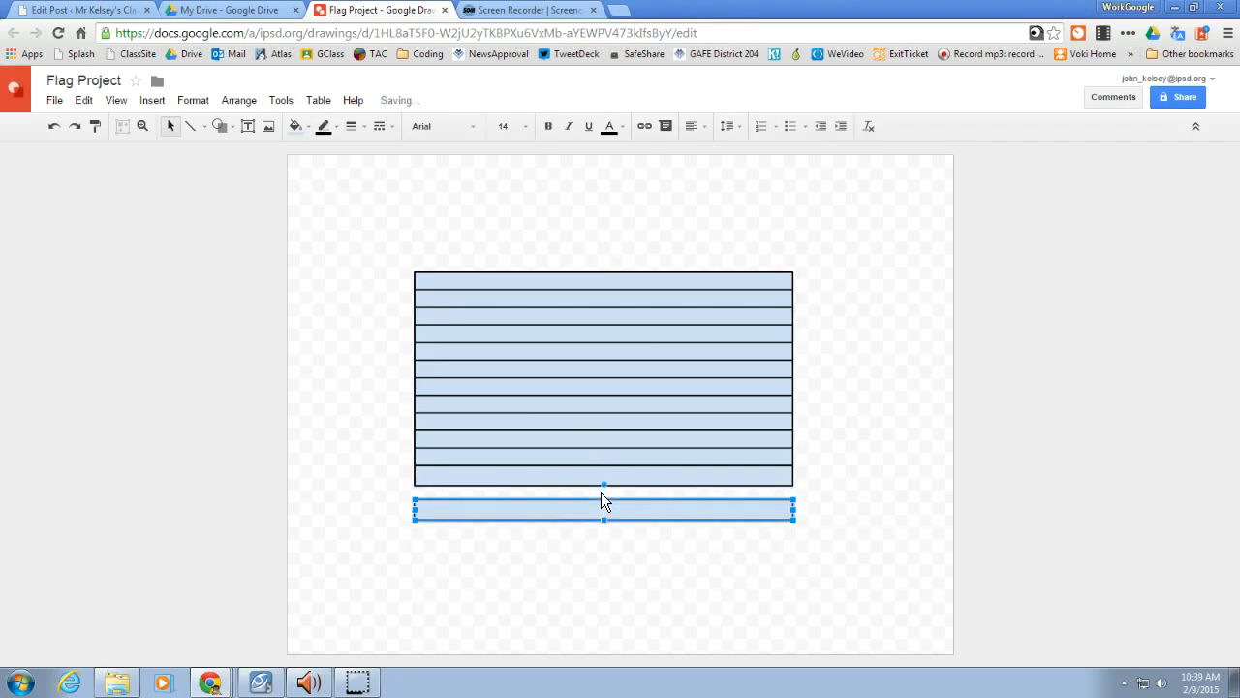
drag(379, 213, 879, 620)
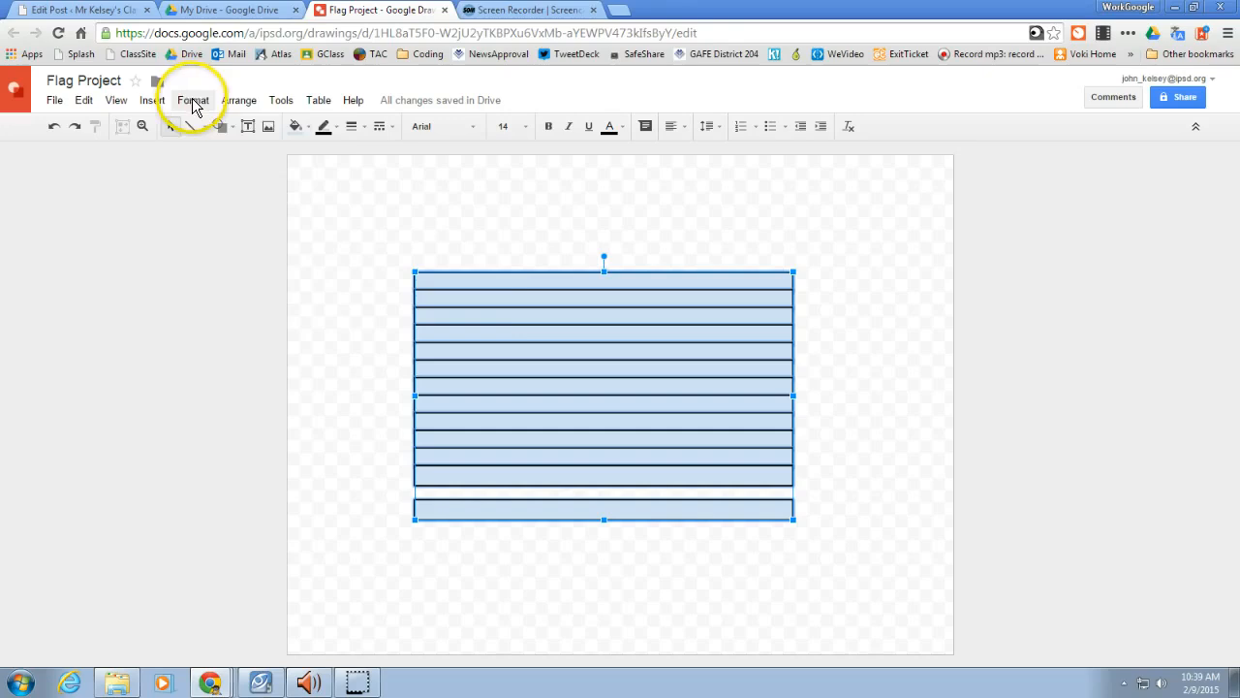
click(238, 100)
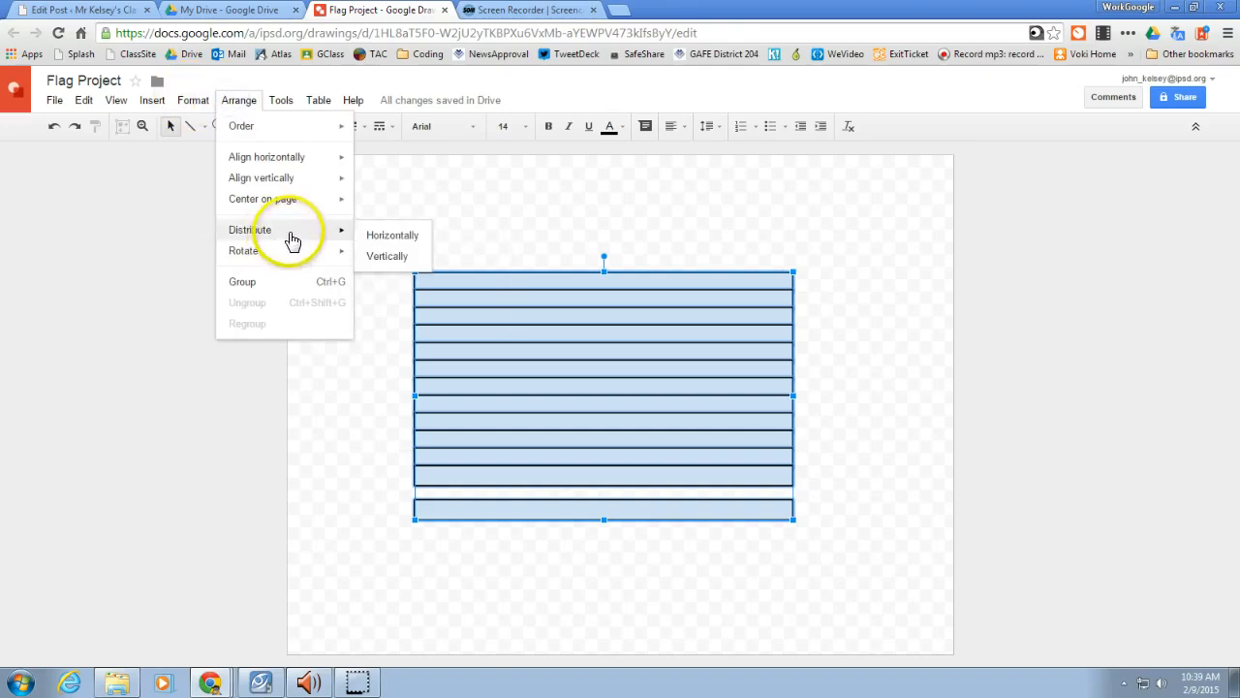
click(388, 258)
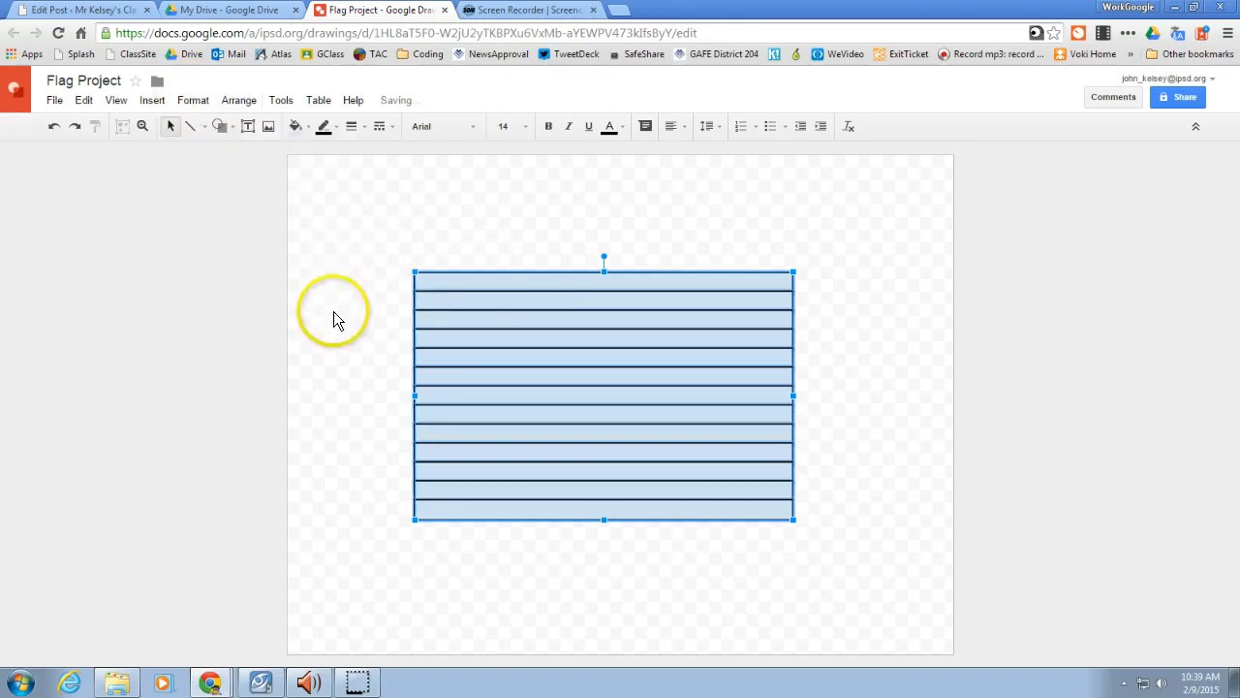
click(353, 332)
Nudge the top stripe slightly up and the bottom stripe slightly down, leaving small gaps to their neighbours
click(539, 281)
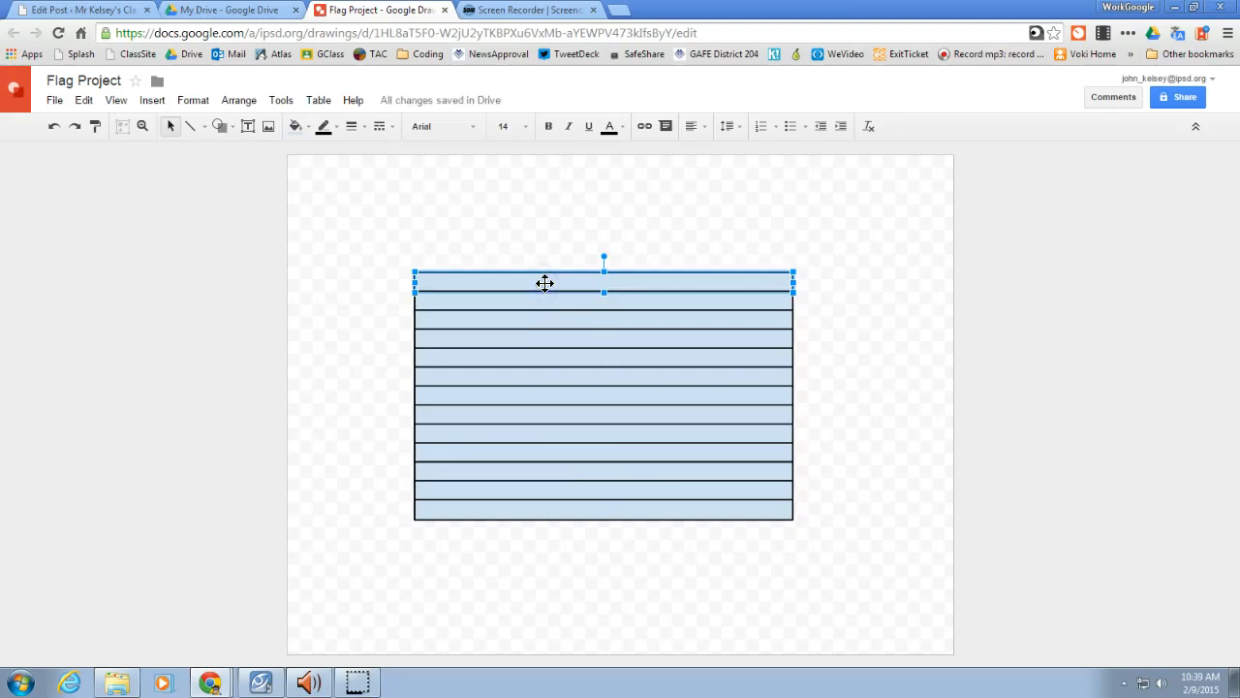
key(Up)
key(Up)
key(Up)
key(Up)
key(Up)
click(614, 512)
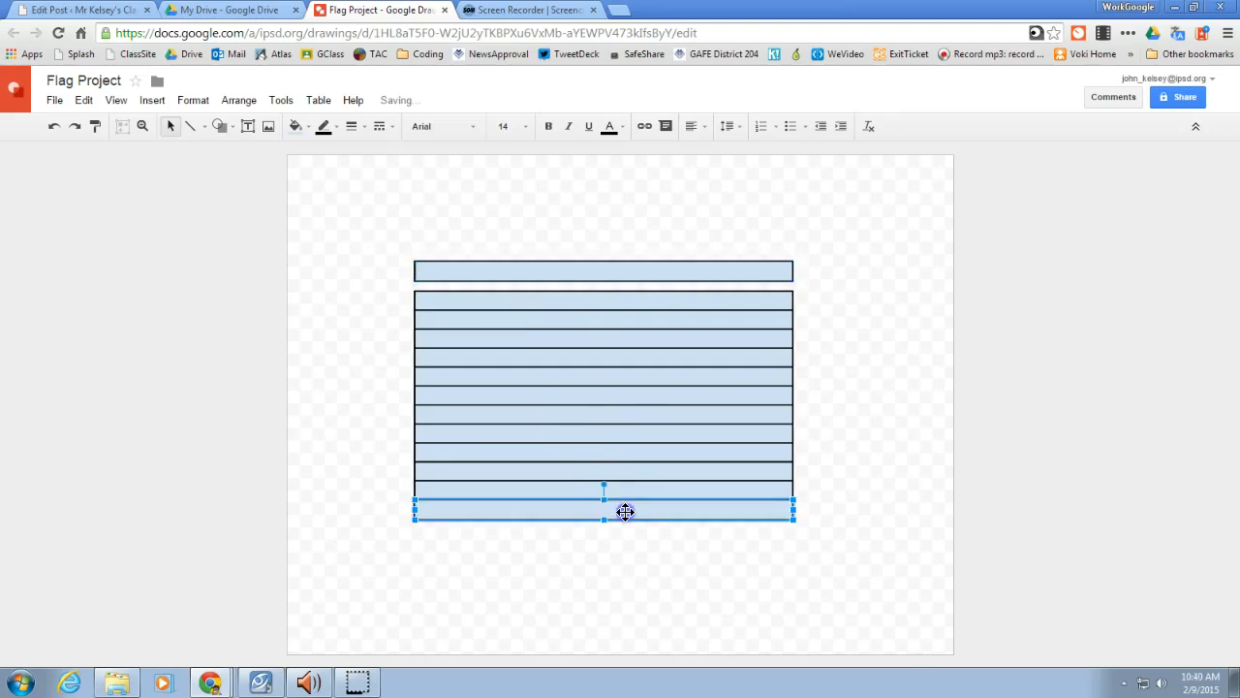
key(Down)
key(Down)
key(Down)
key(Down)
key(Down)
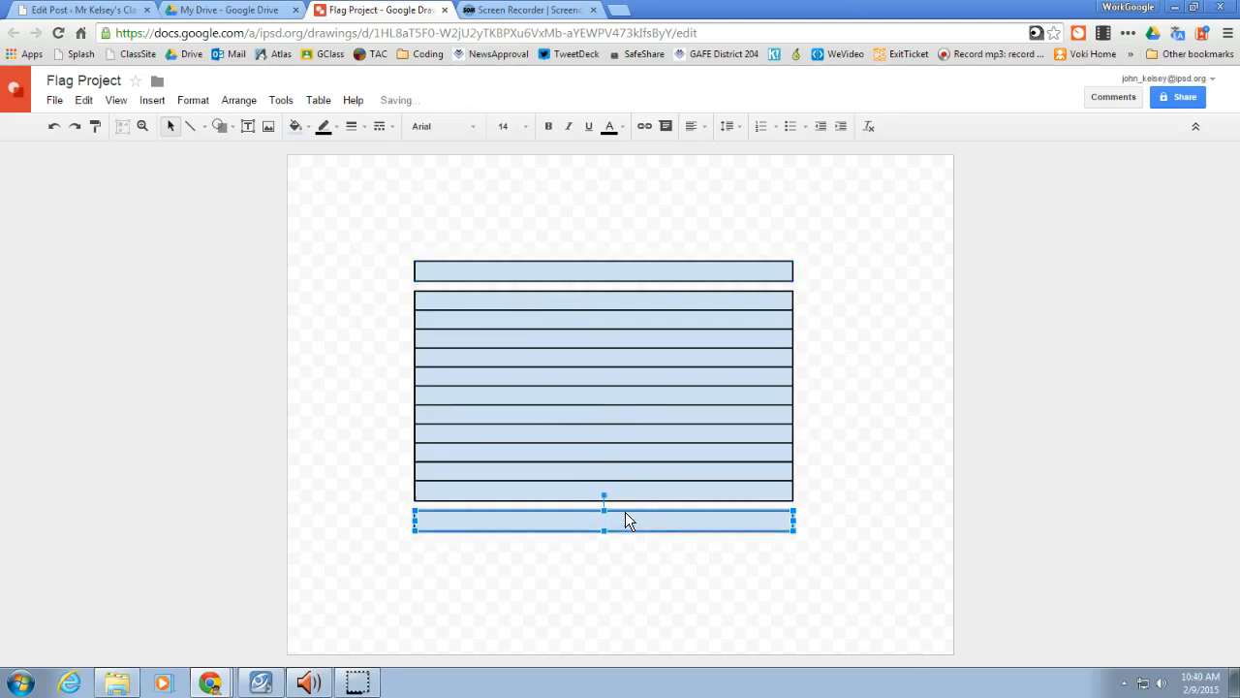
Distribute all thirteen stripes vertically between the shifted top and bottom stripes
click(381, 220)
drag(381, 220, 902, 592)
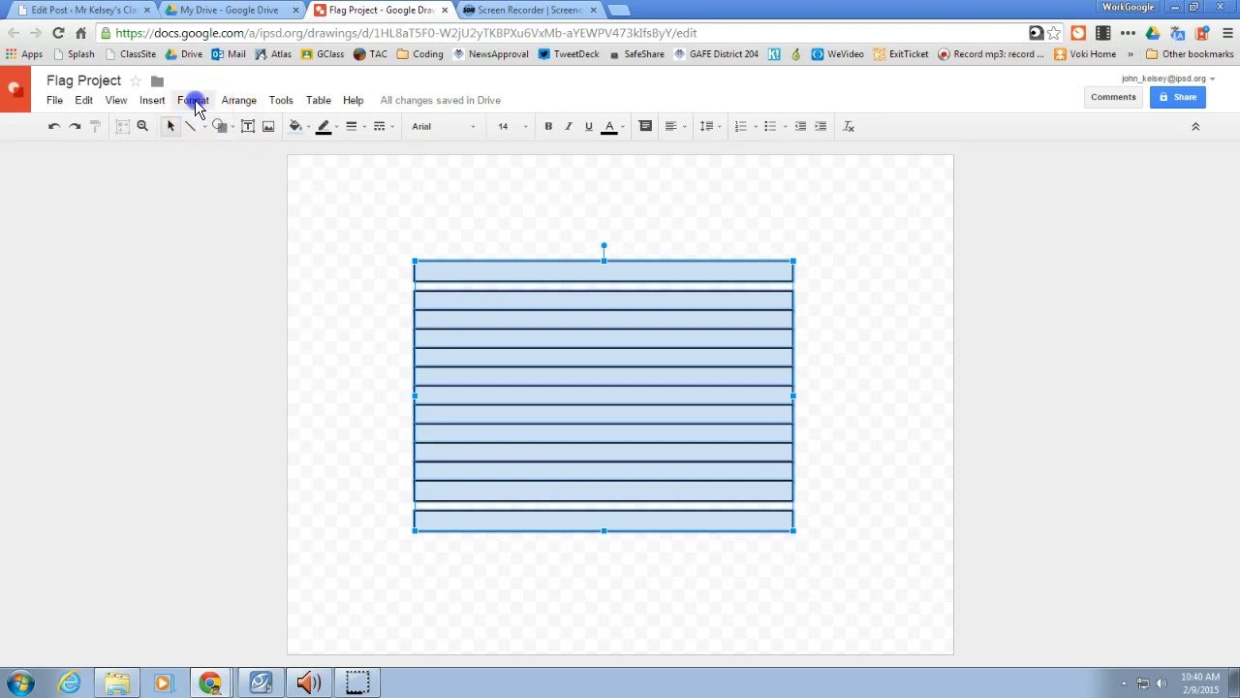
click(242, 103)
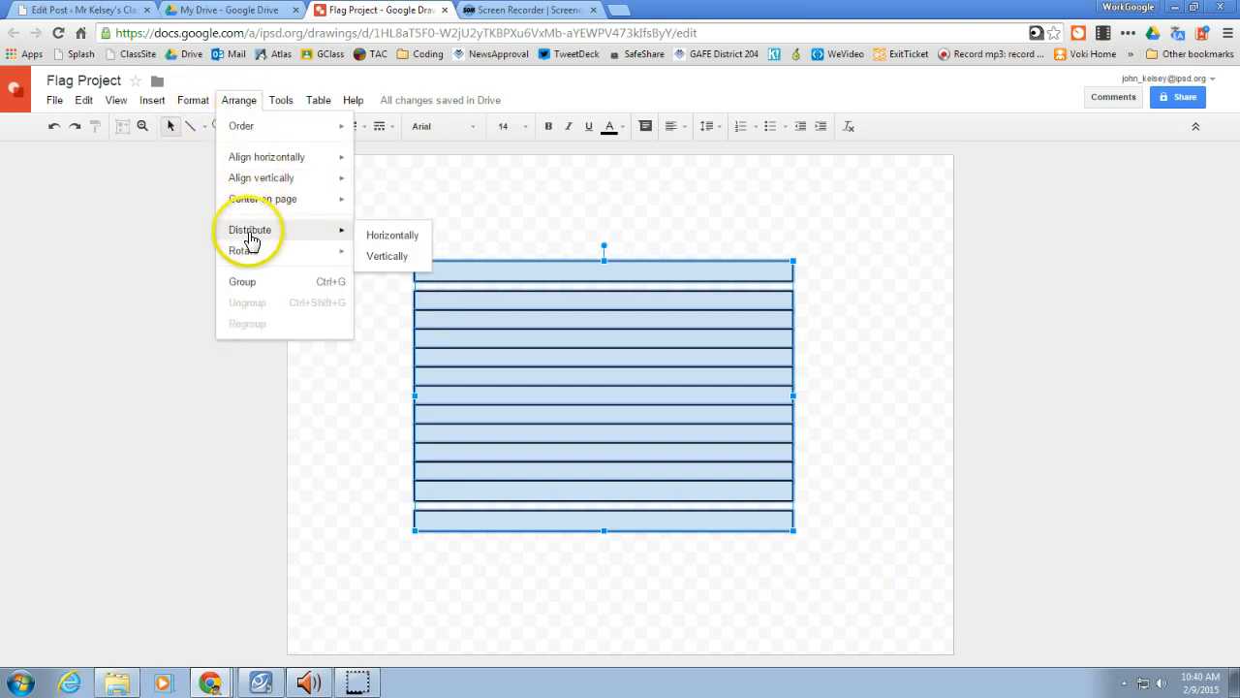
click(384, 257)
click(371, 293)
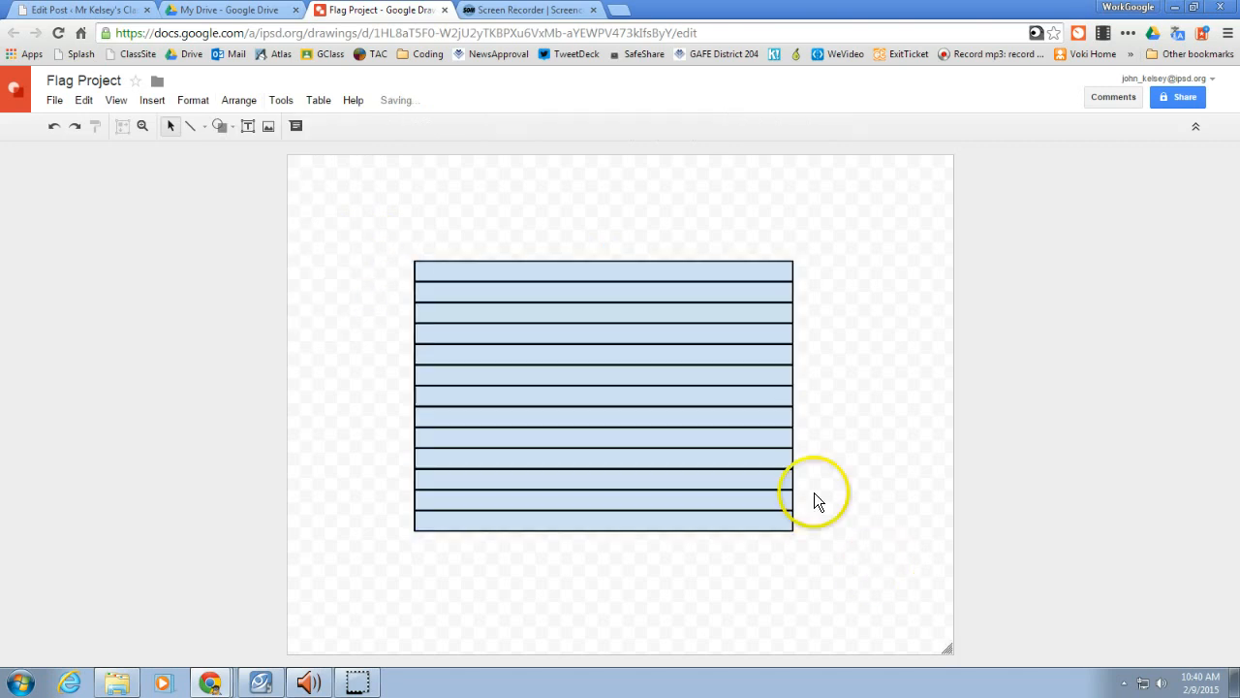
Make the outlines of all thirteen stripes transparent
drag(369, 205, 885, 578)
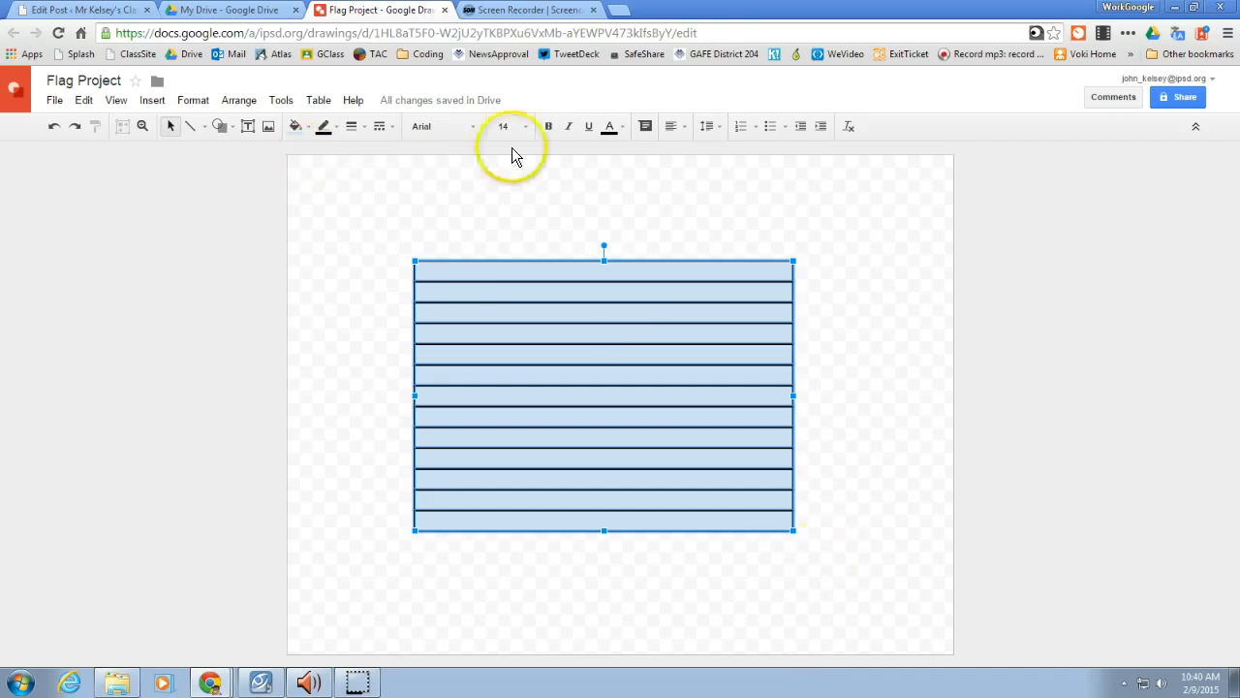
click(336, 128)
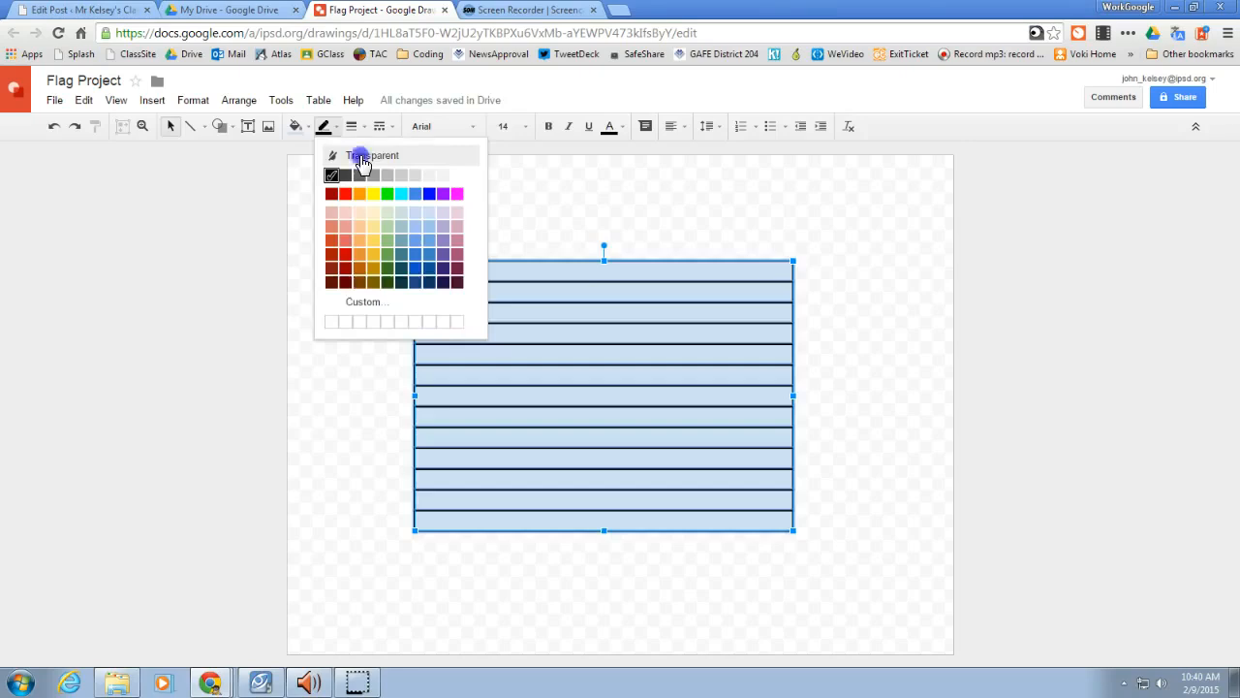
click(361, 158)
click(351, 227)
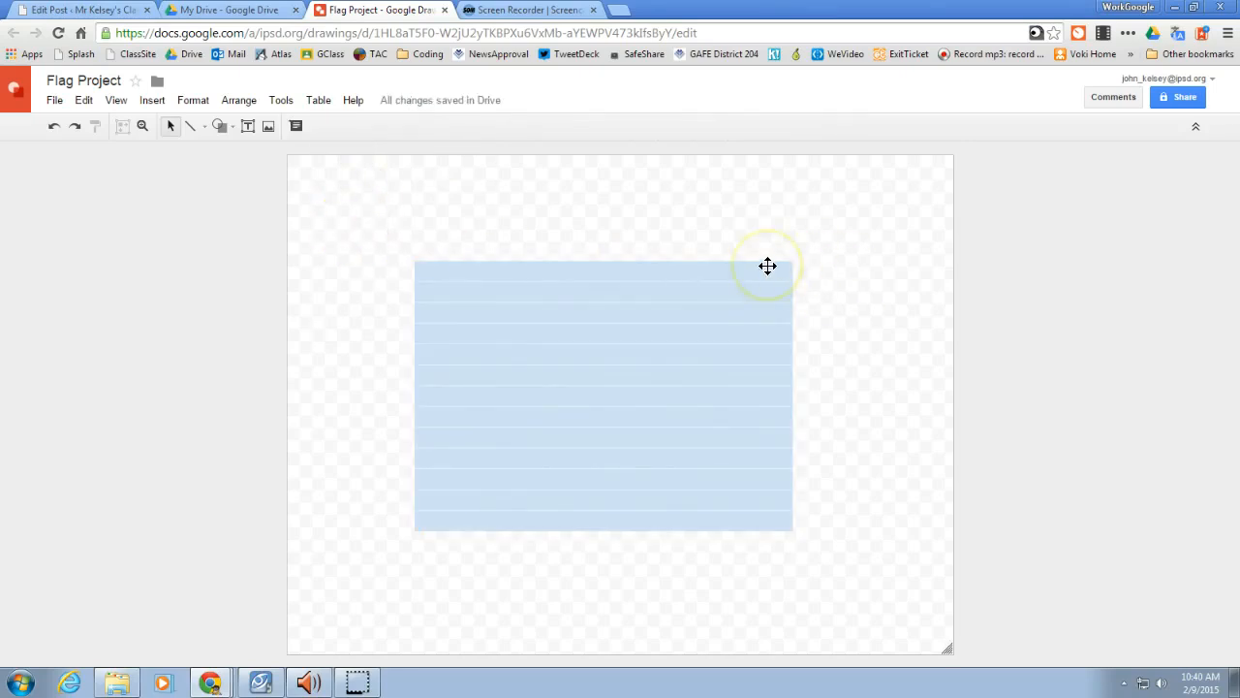
Fill every other stripe with red, from the bottom stripe up to the top one, seven stripes in all
click(659, 598)
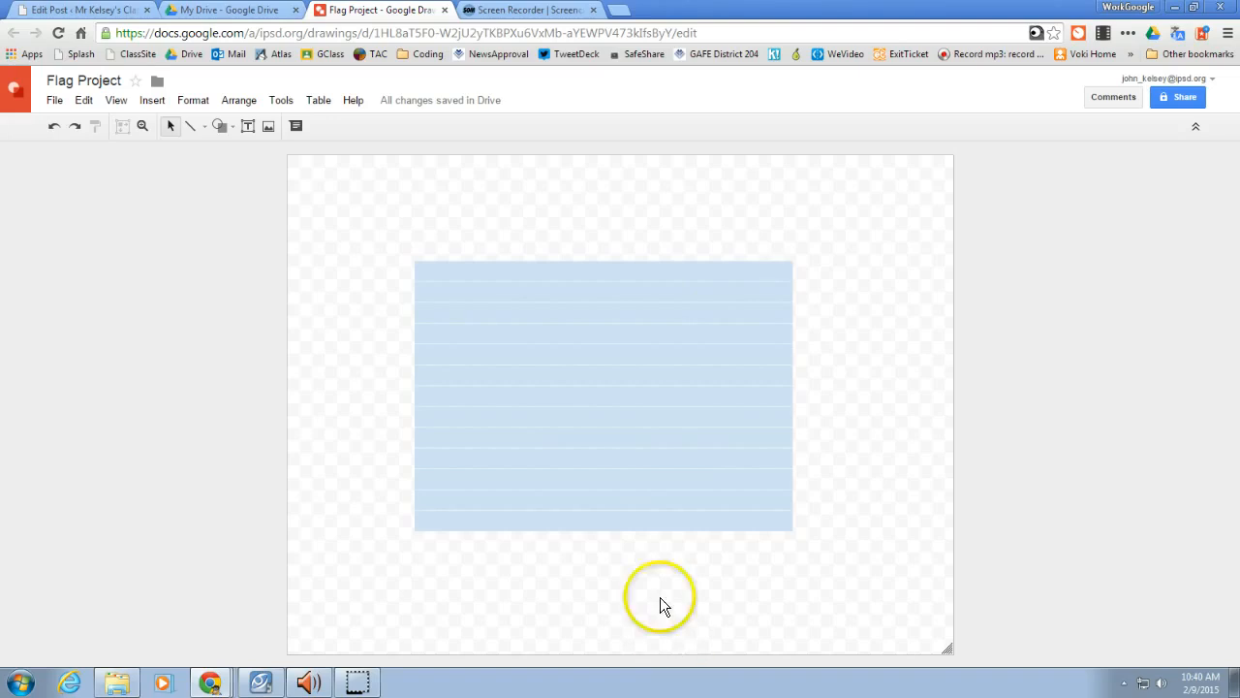
click(647, 521)
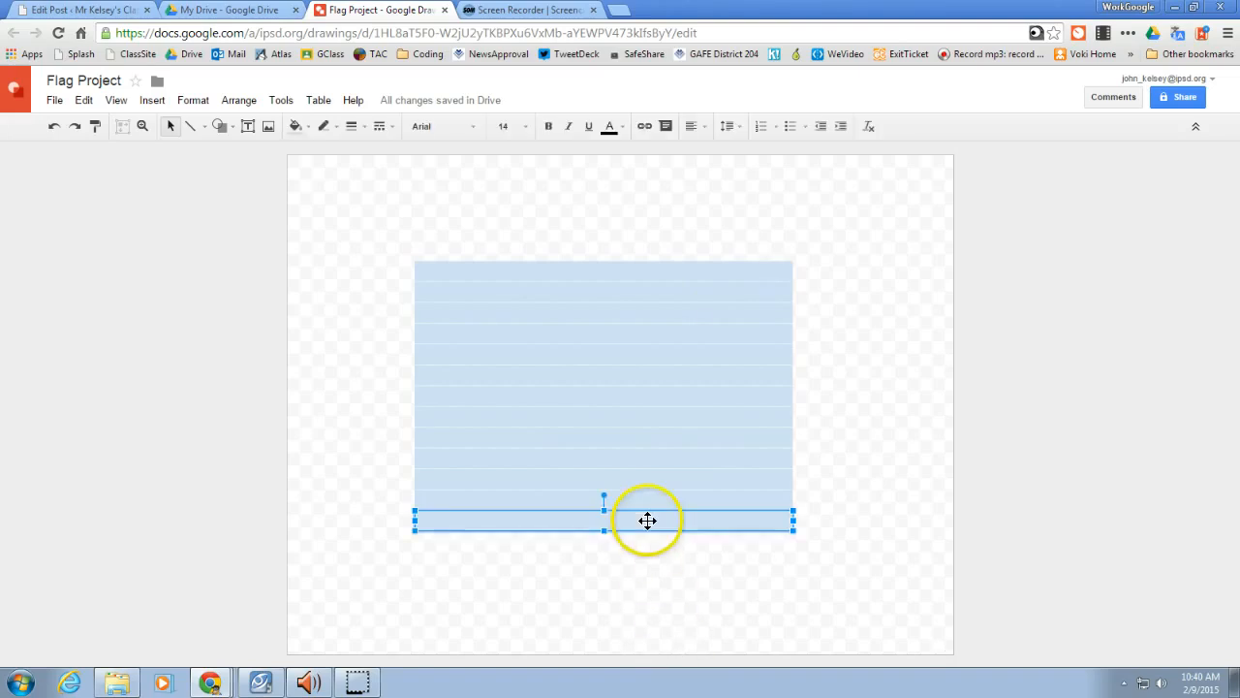
shift+click(719, 481)
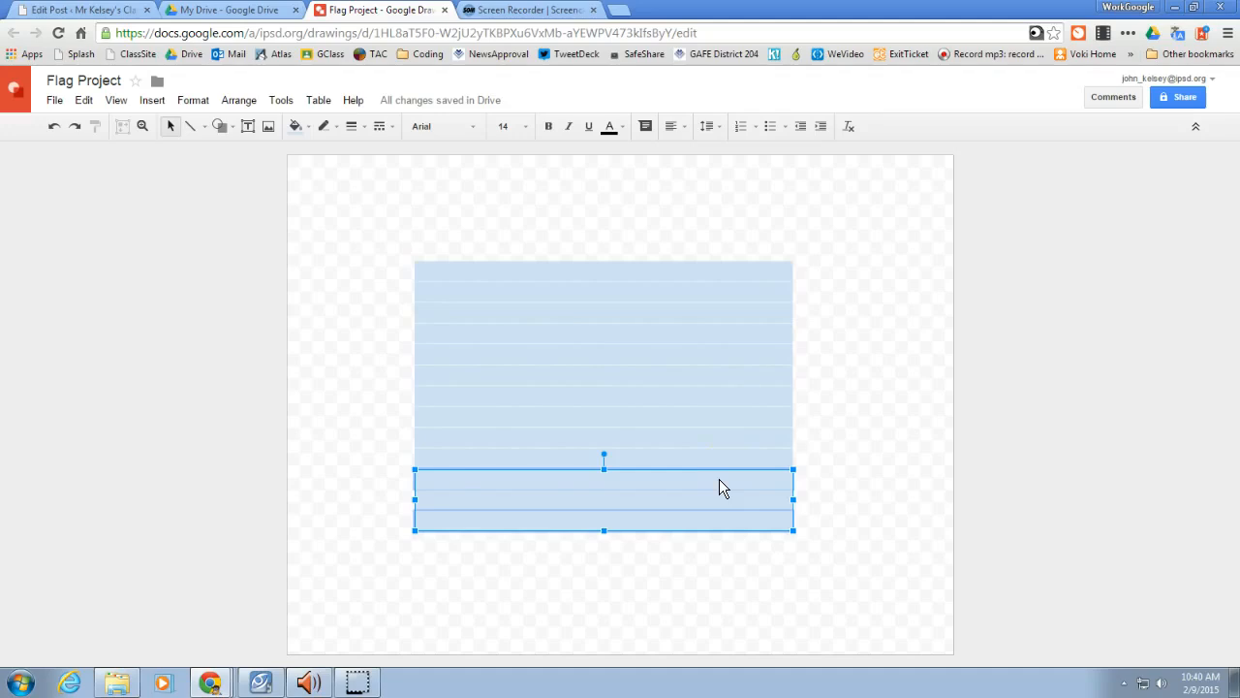
shift+click(752, 434)
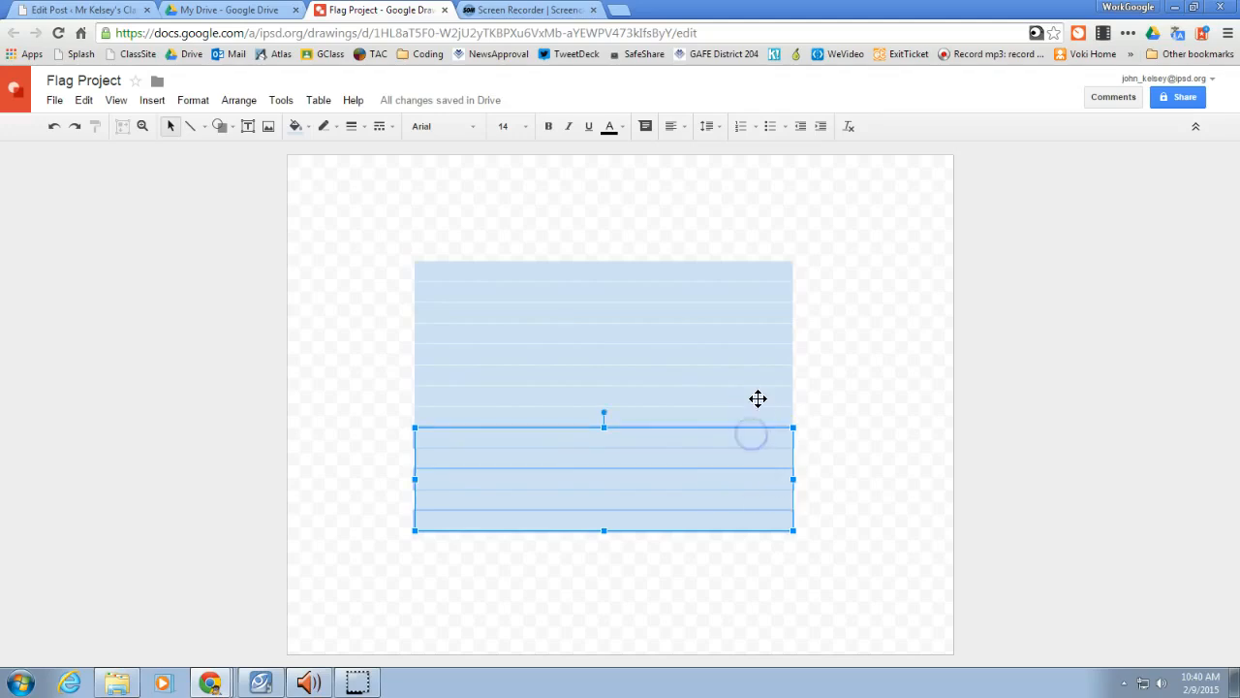
shift+click(756, 399)
shift+click(744, 353)
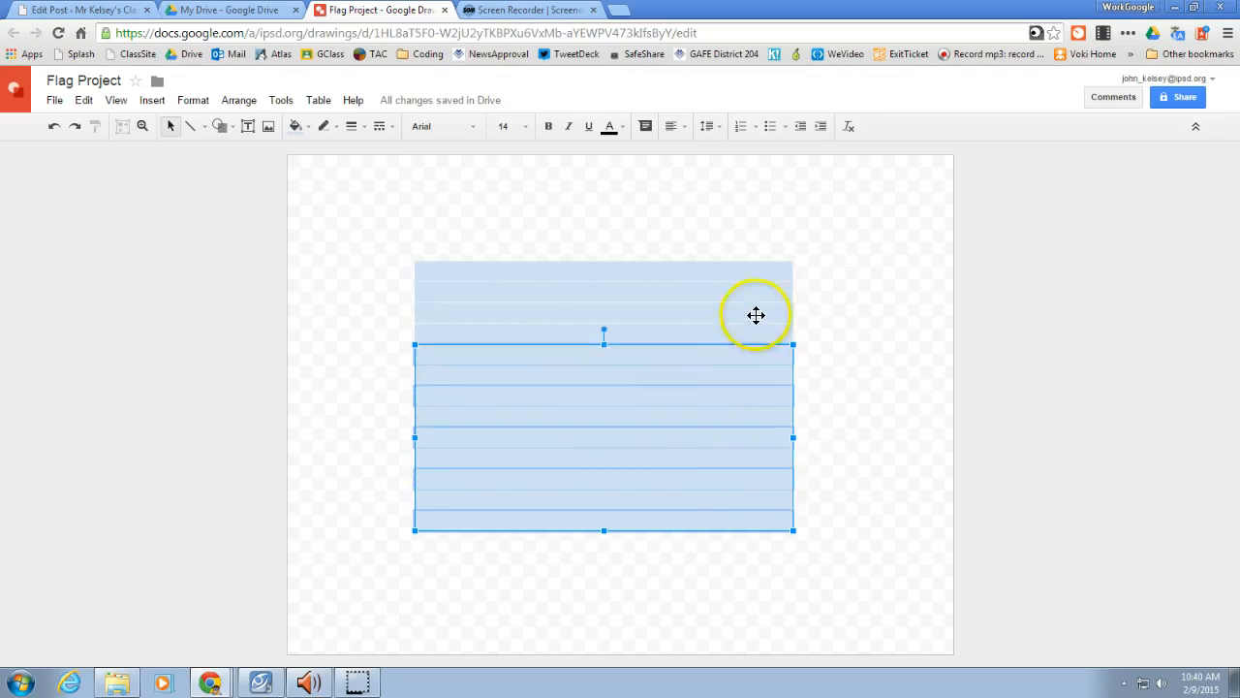
shift+click(742, 313)
shift+click(721, 272)
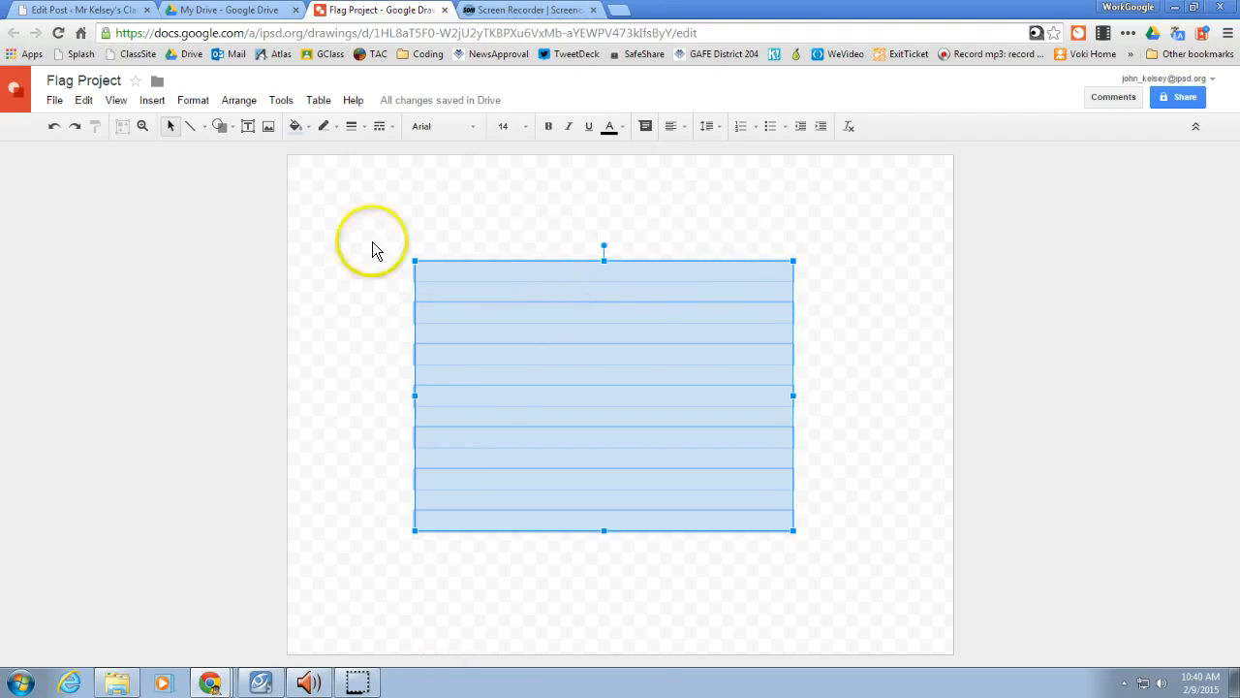
click(305, 126)
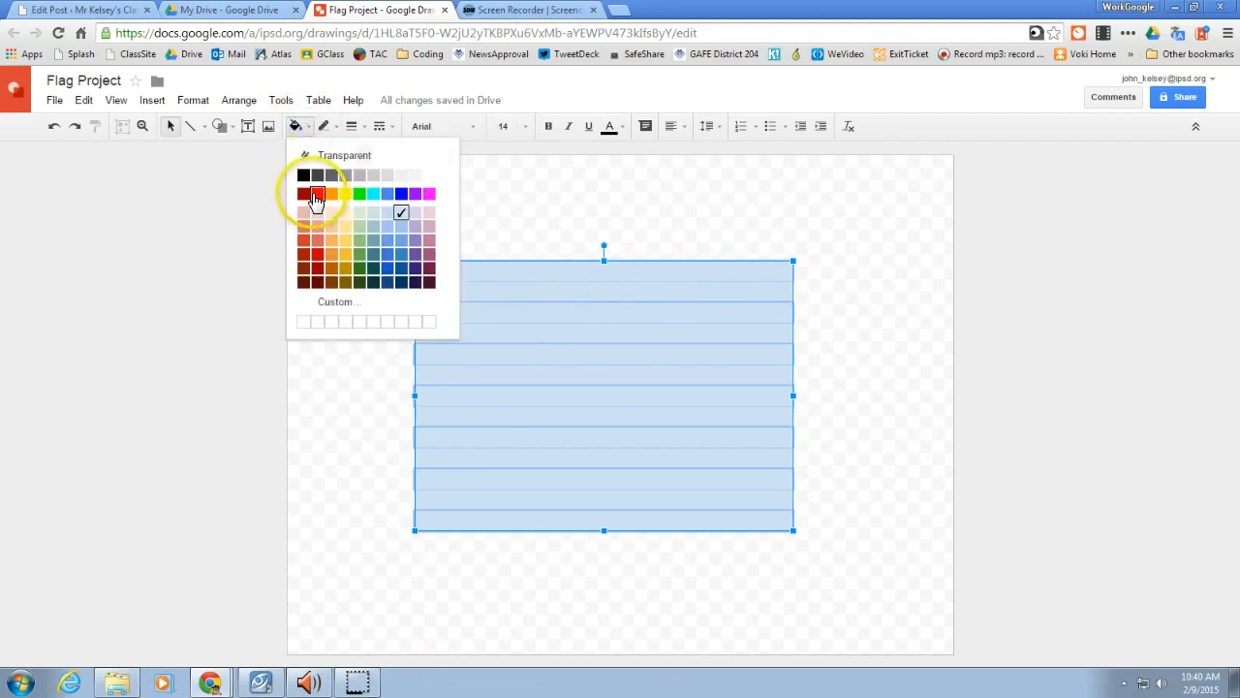
click(317, 193)
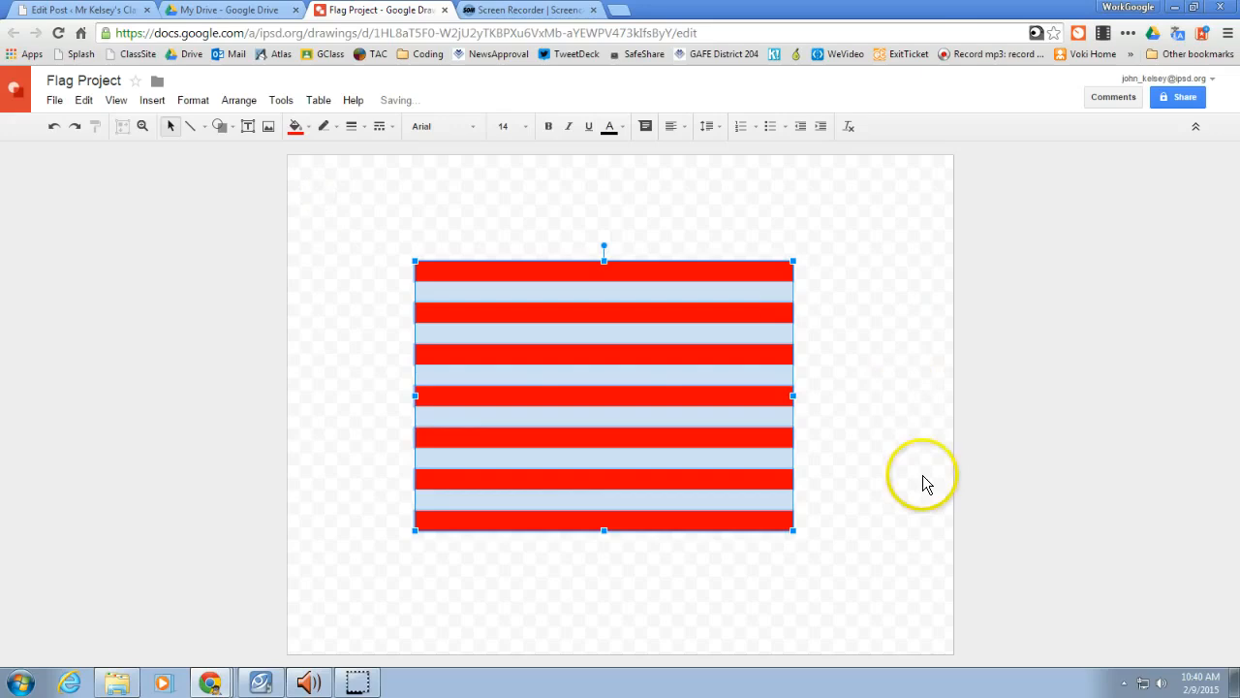
click(887, 392)
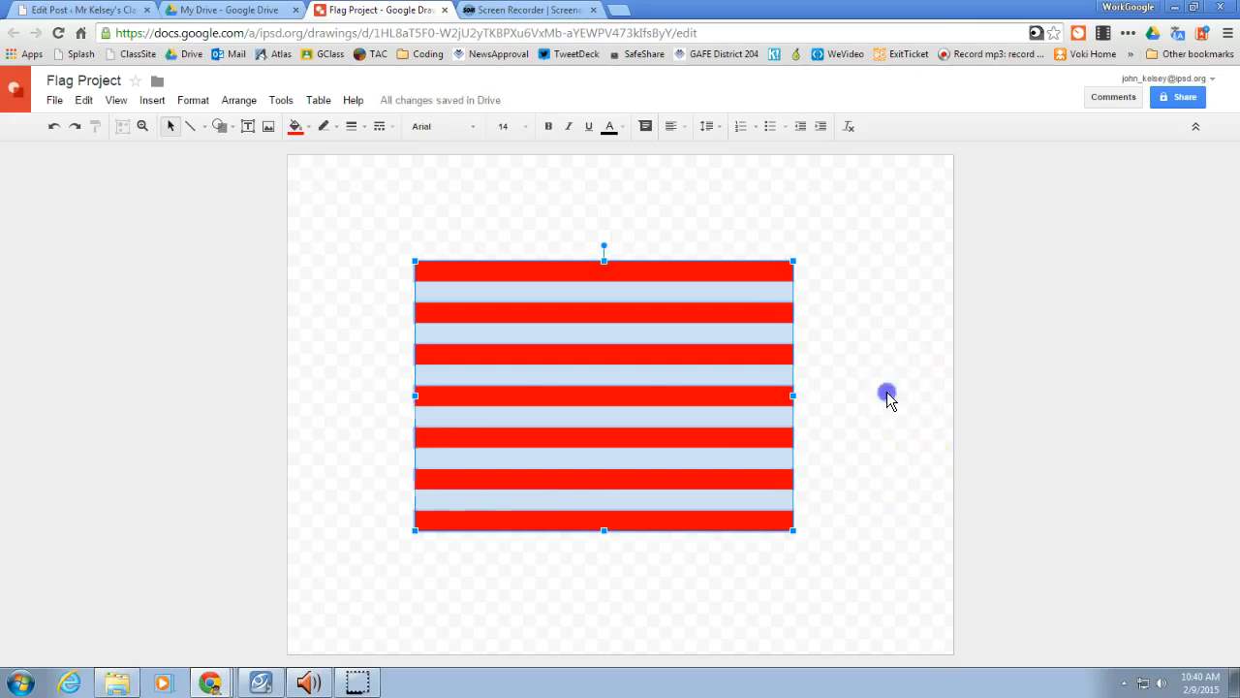
Fill the six light blue stripes between the red ones with white
click(751, 291)
shift+click(759, 334)
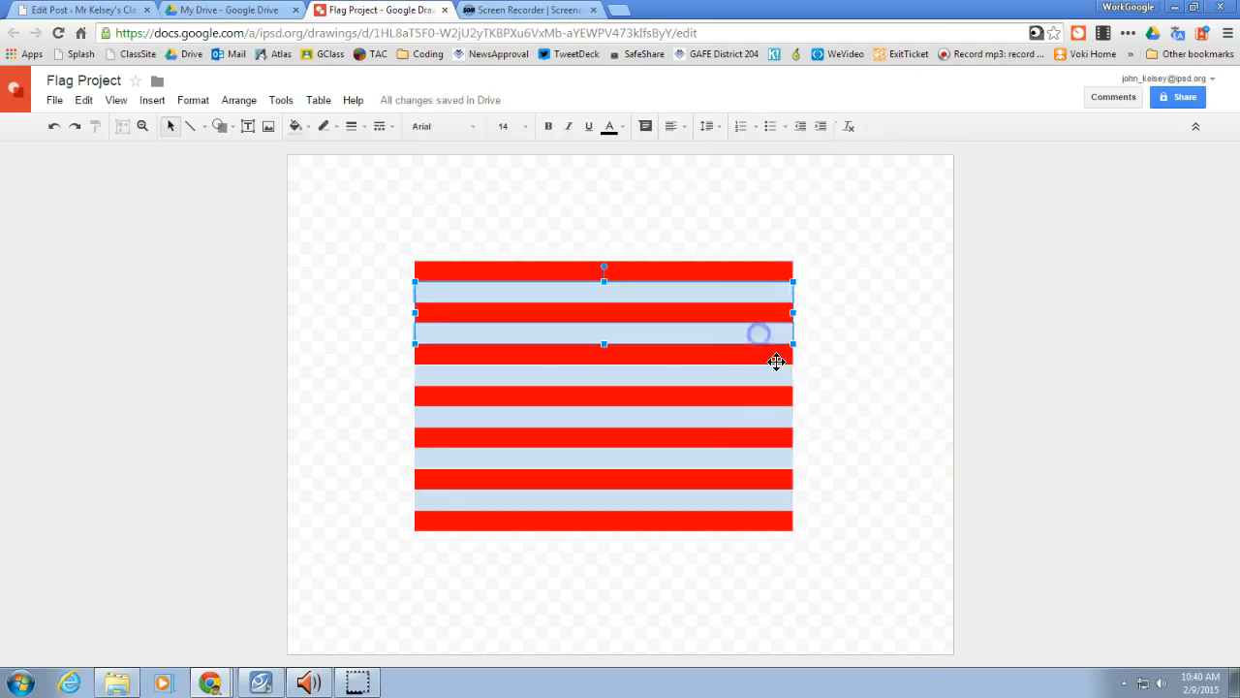
shift+click(754, 377)
shift+click(760, 417)
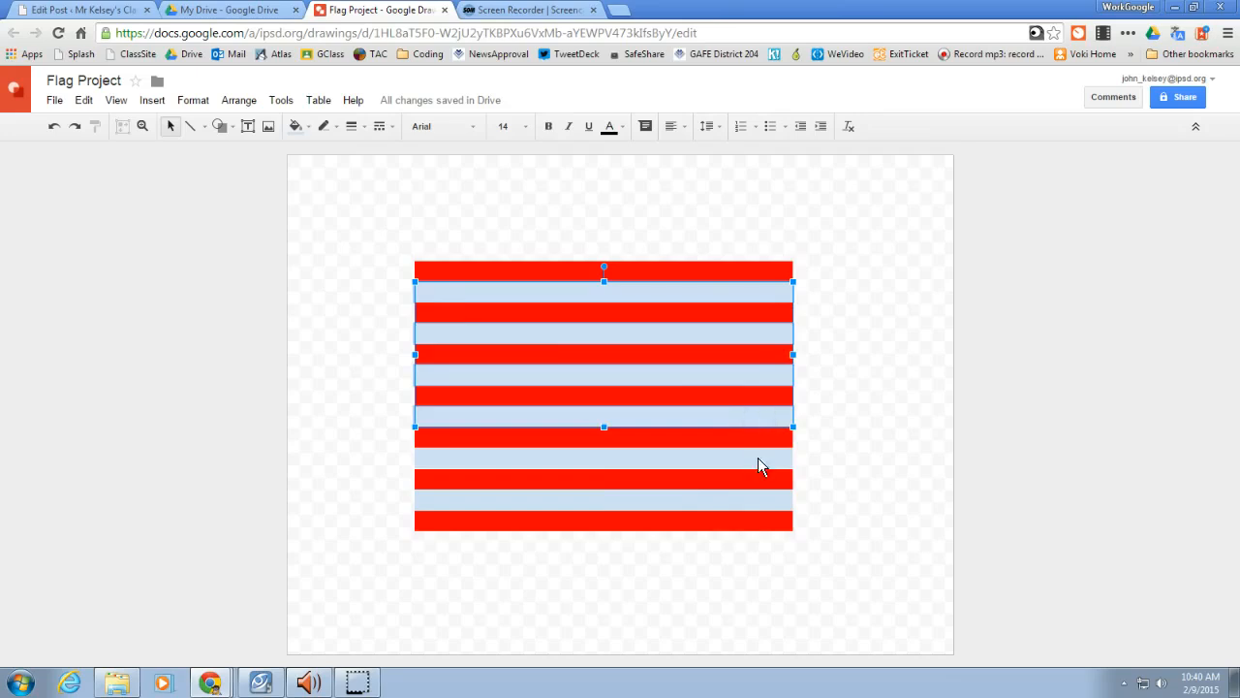
shift+click(759, 458)
shift+click(752, 500)
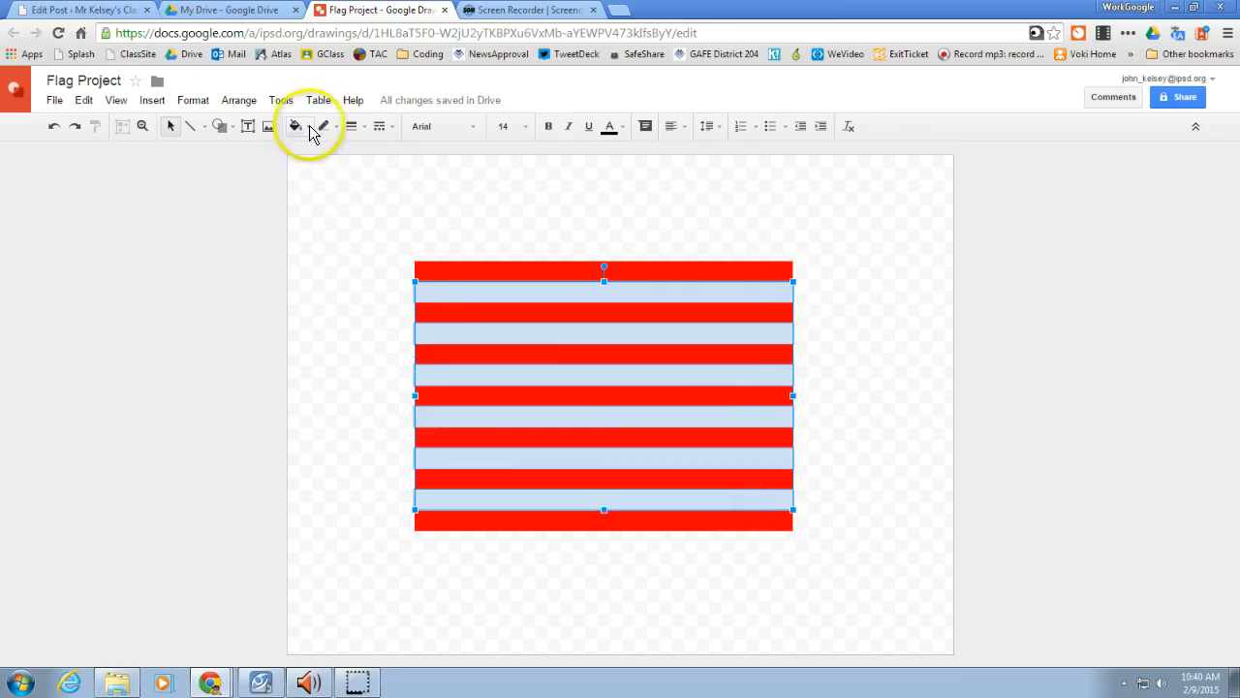
click(310, 131)
click(427, 177)
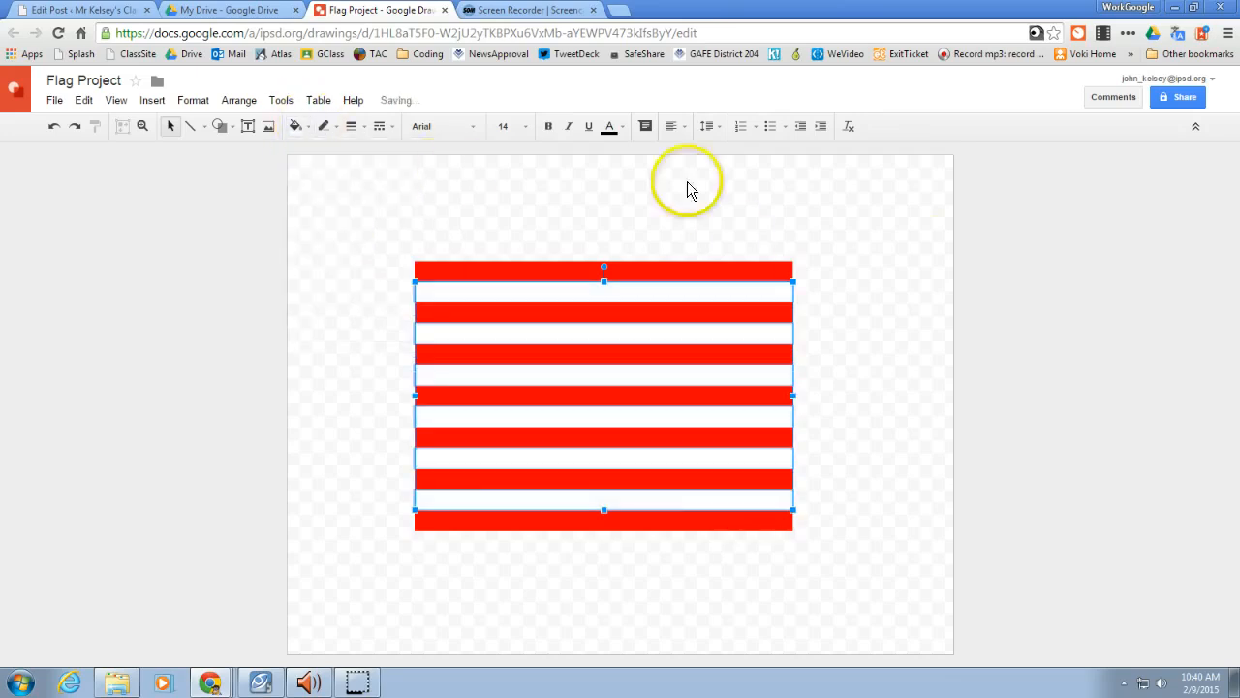
click(922, 257)
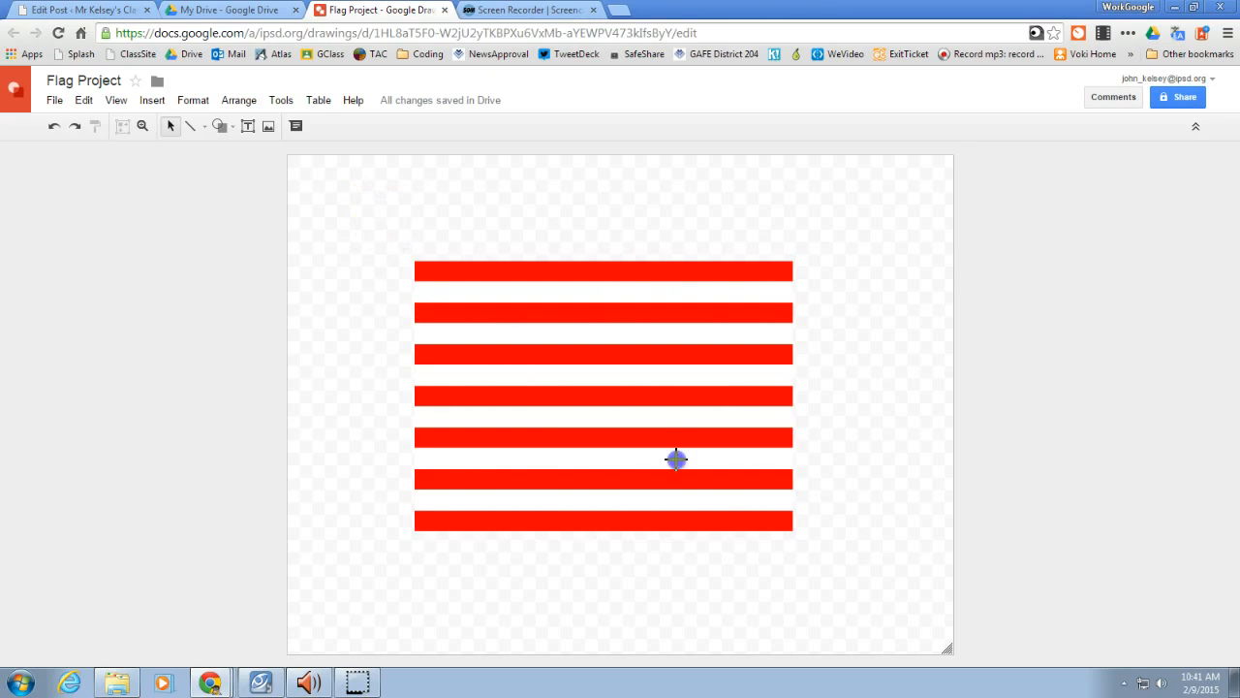
Select all thirteen stripes and stretch them together toward the canvas's right edge to widen the flag
drag(676, 459, 891, 576)
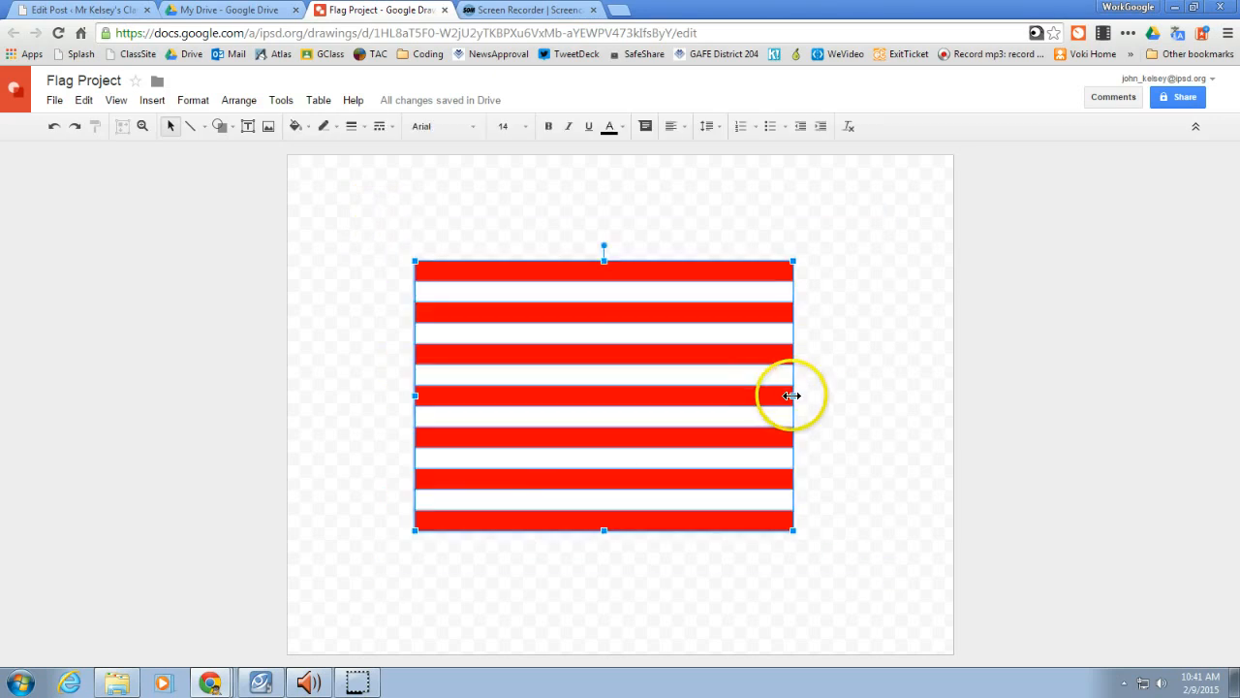
drag(793, 395, 876, 403)
click(849, 558)
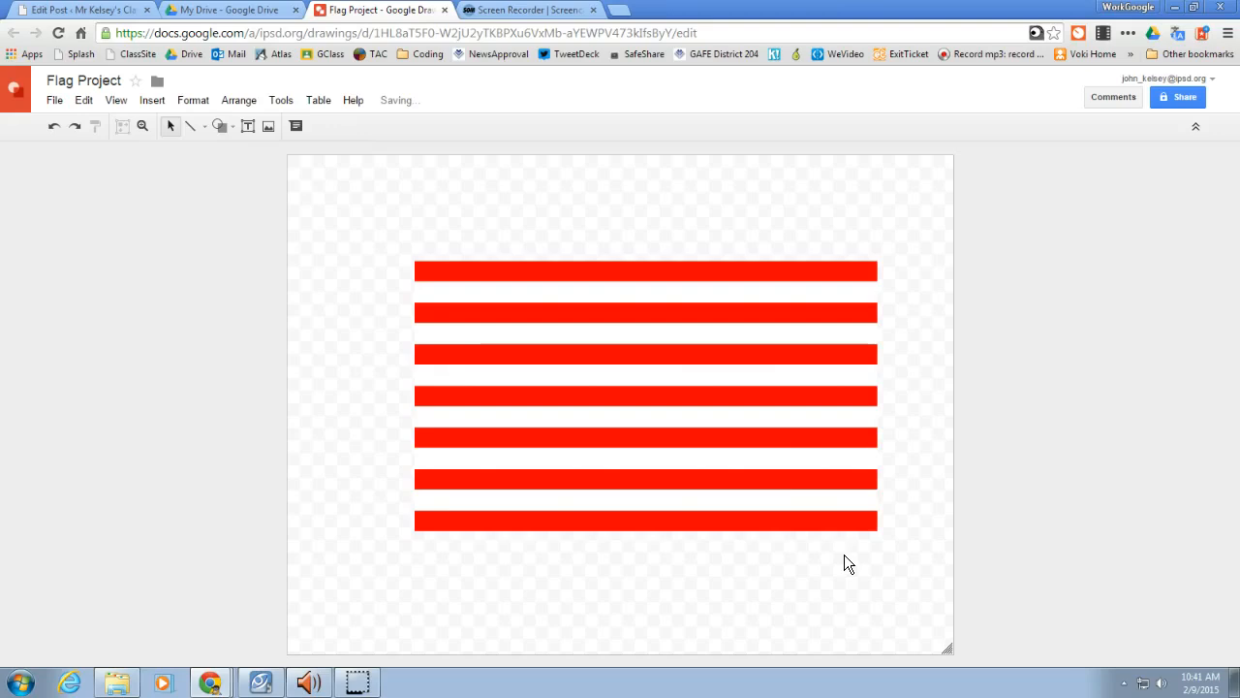
click(816, 467)
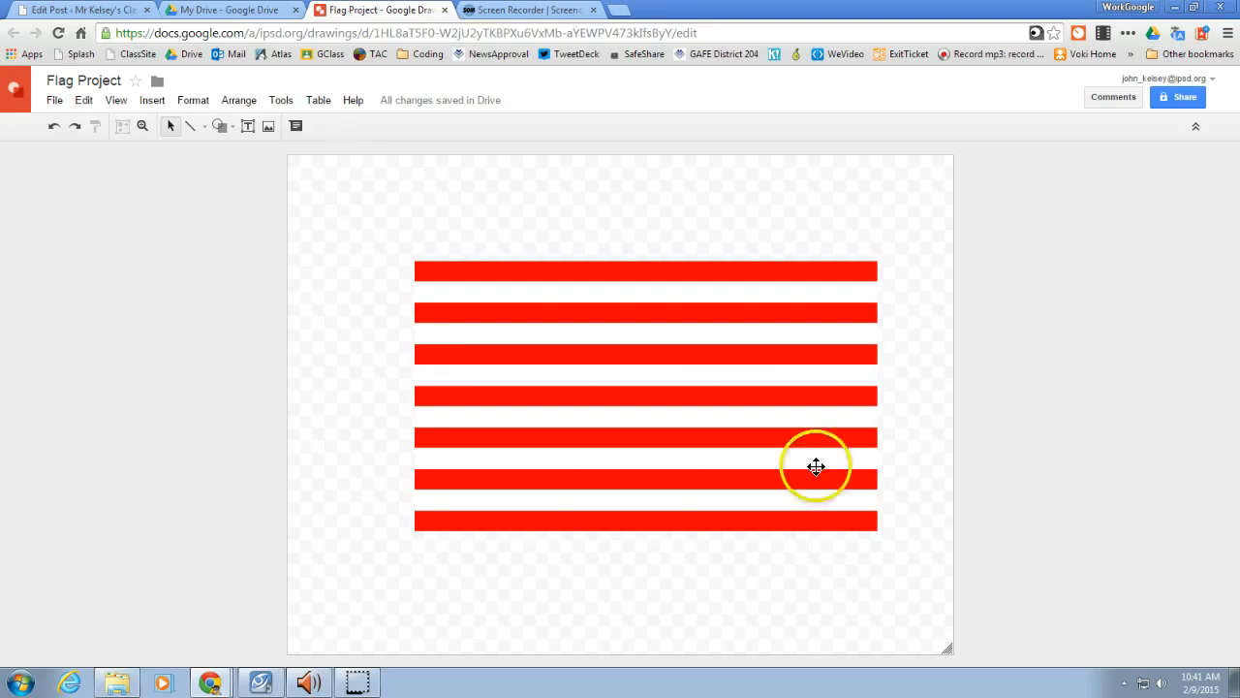
Draw a rectangle from the flag's upper-left corner across nearly half its width and down over the top eight stripes
click(233, 127)
mouse_move(267, 155)
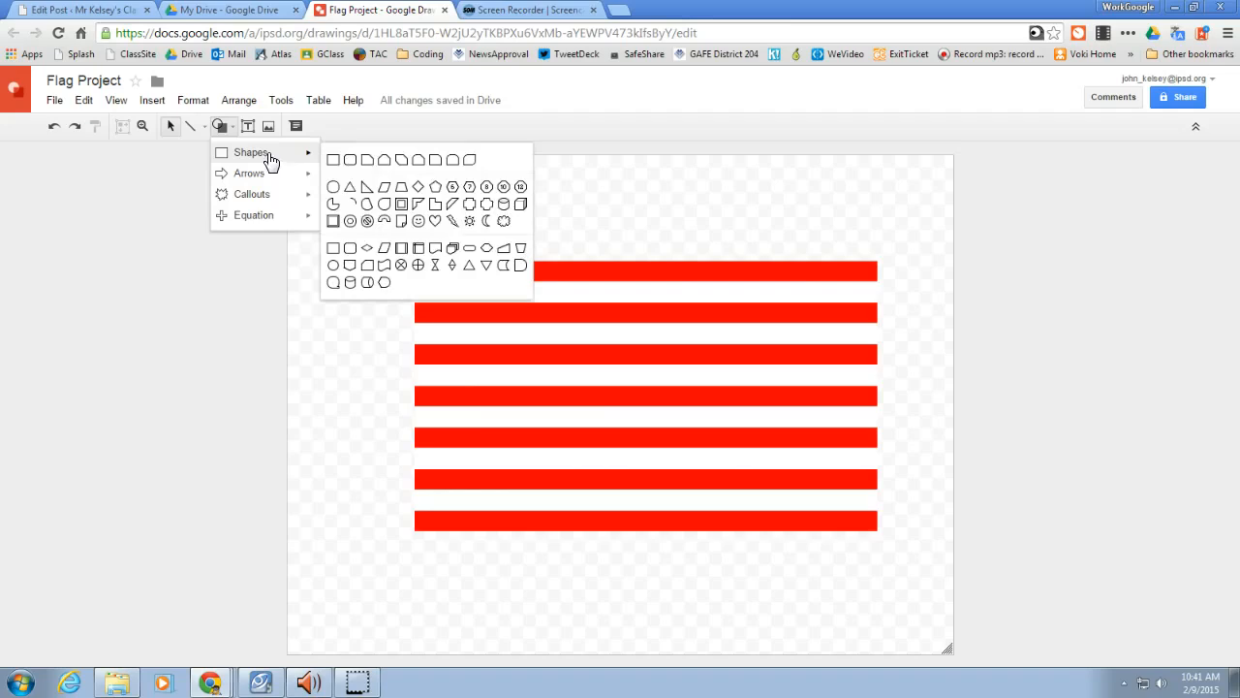
click(332, 160)
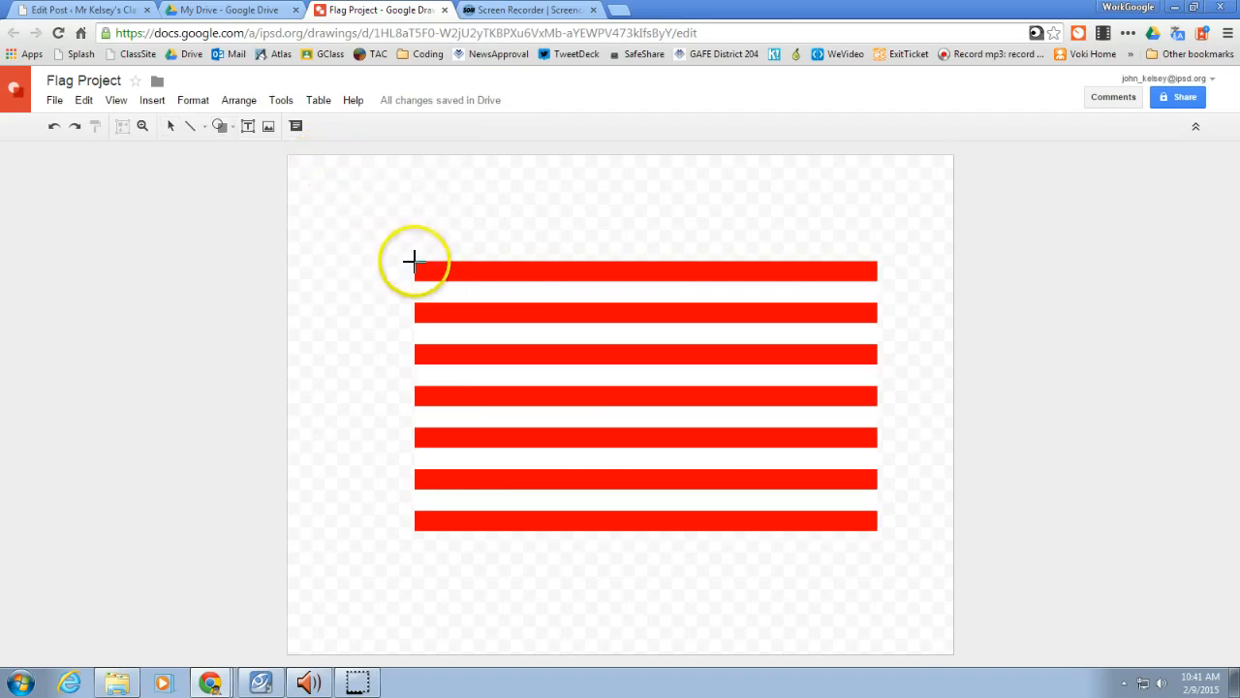
drag(413, 259, 412, 259)
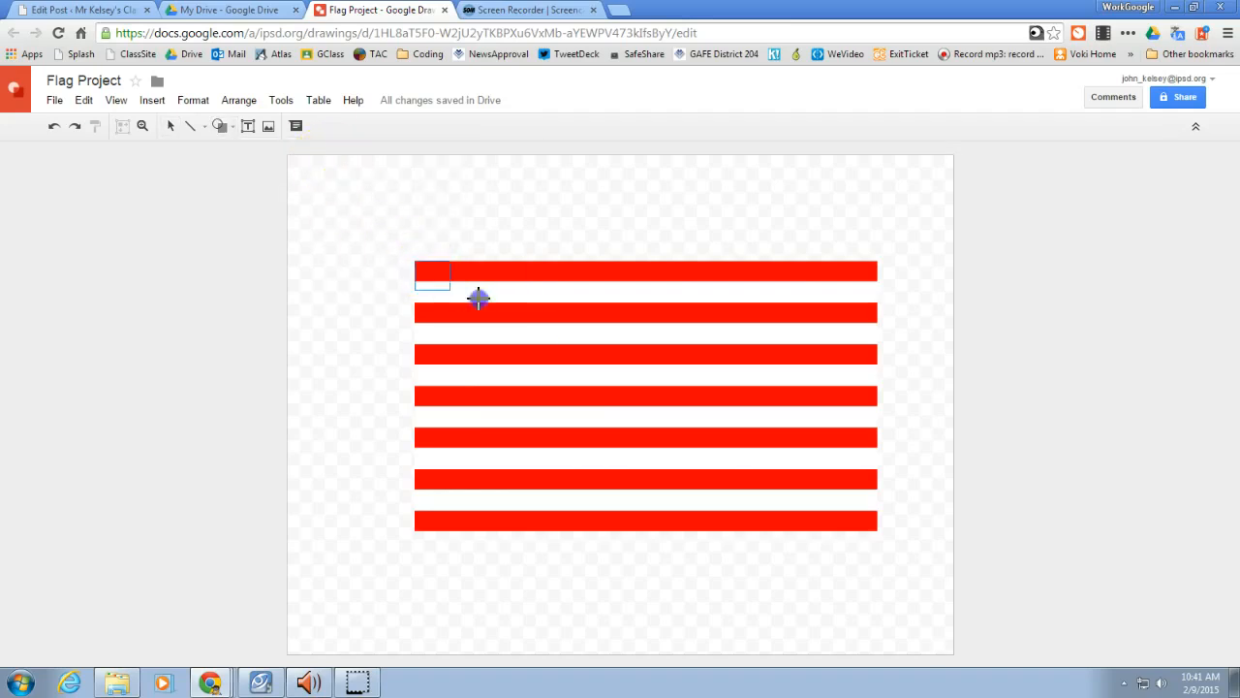
mouse_move(479, 298)
mouse_down()
mouse_move(562, 346)
mouse_move(604, 393)
mouse_up()
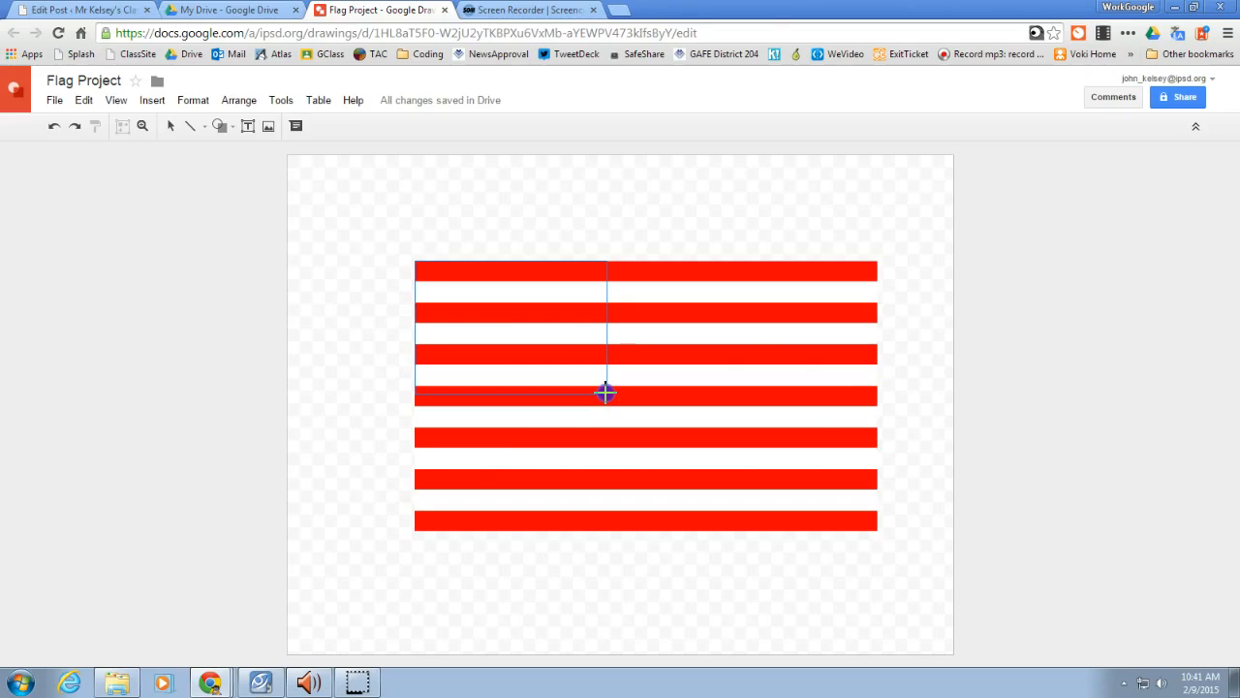
drag(603, 401, 638, 426)
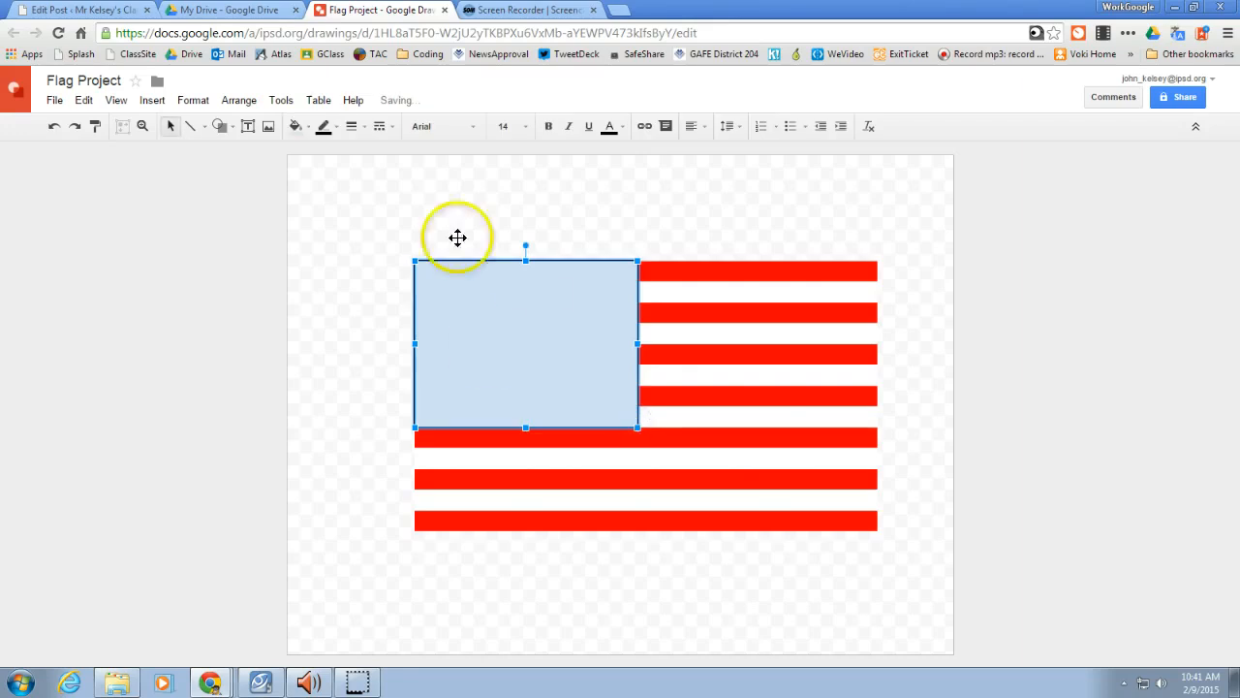
Fill the corner rectangle with bright blue, and replace that with the darkest plain blue swatch
click(299, 127)
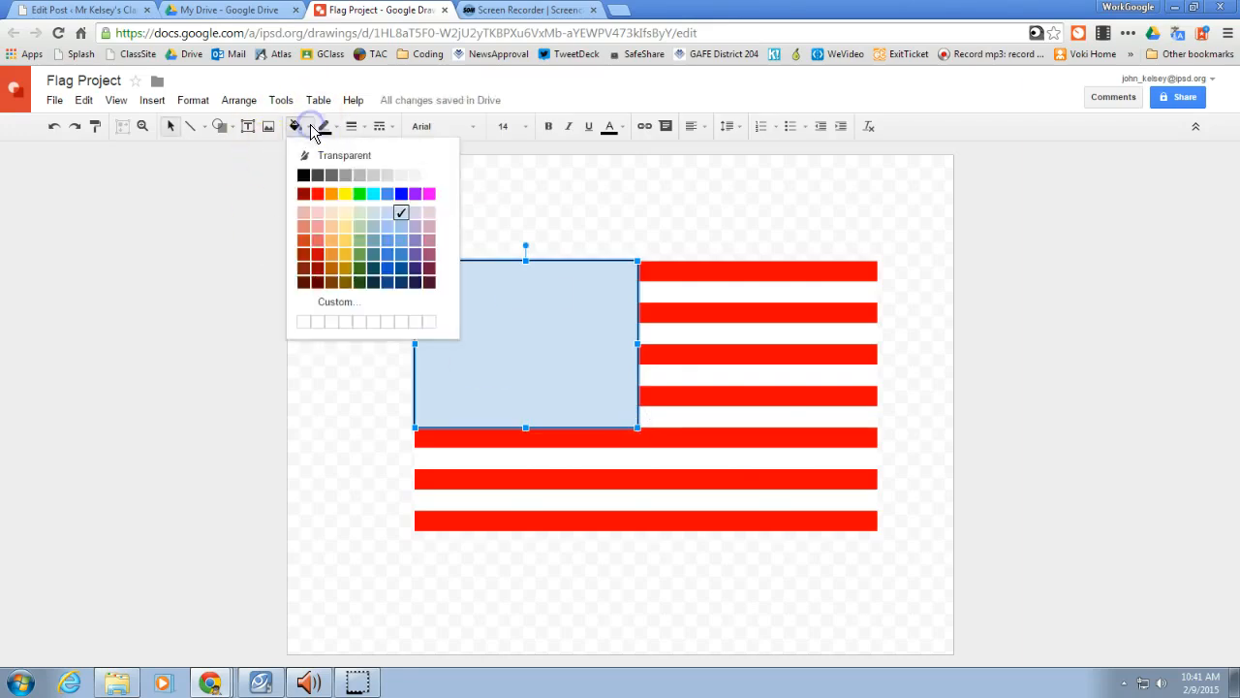
click(404, 196)
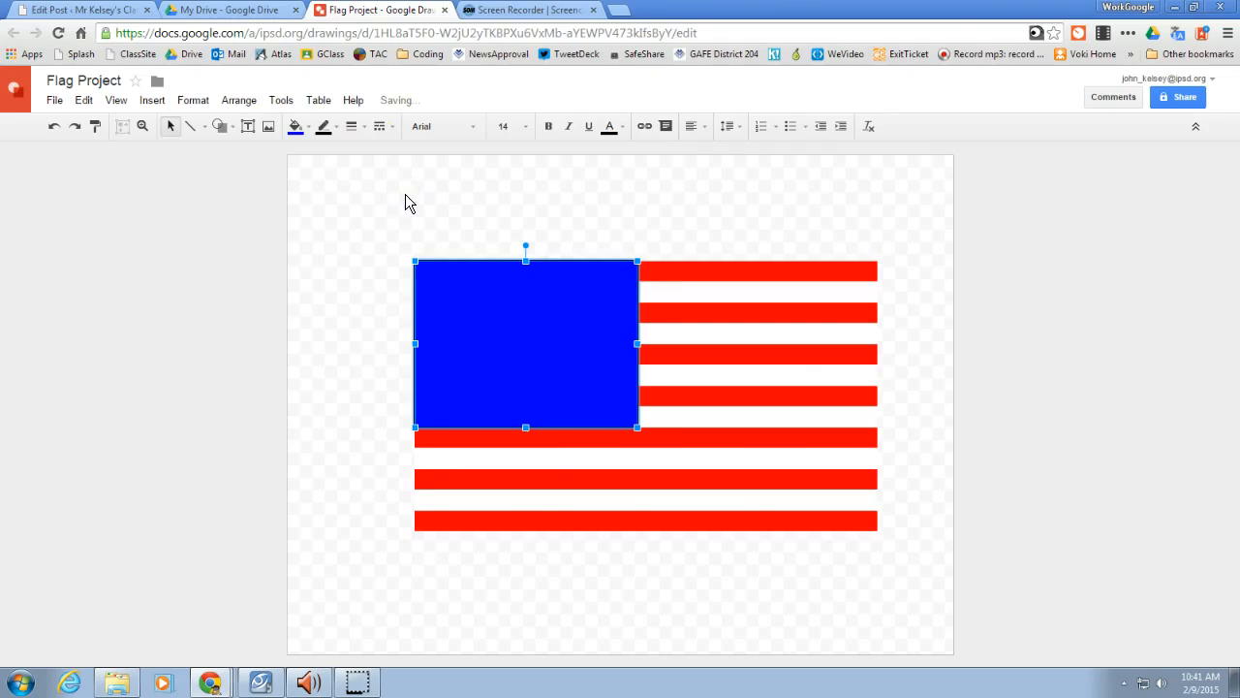
click(309, 130)
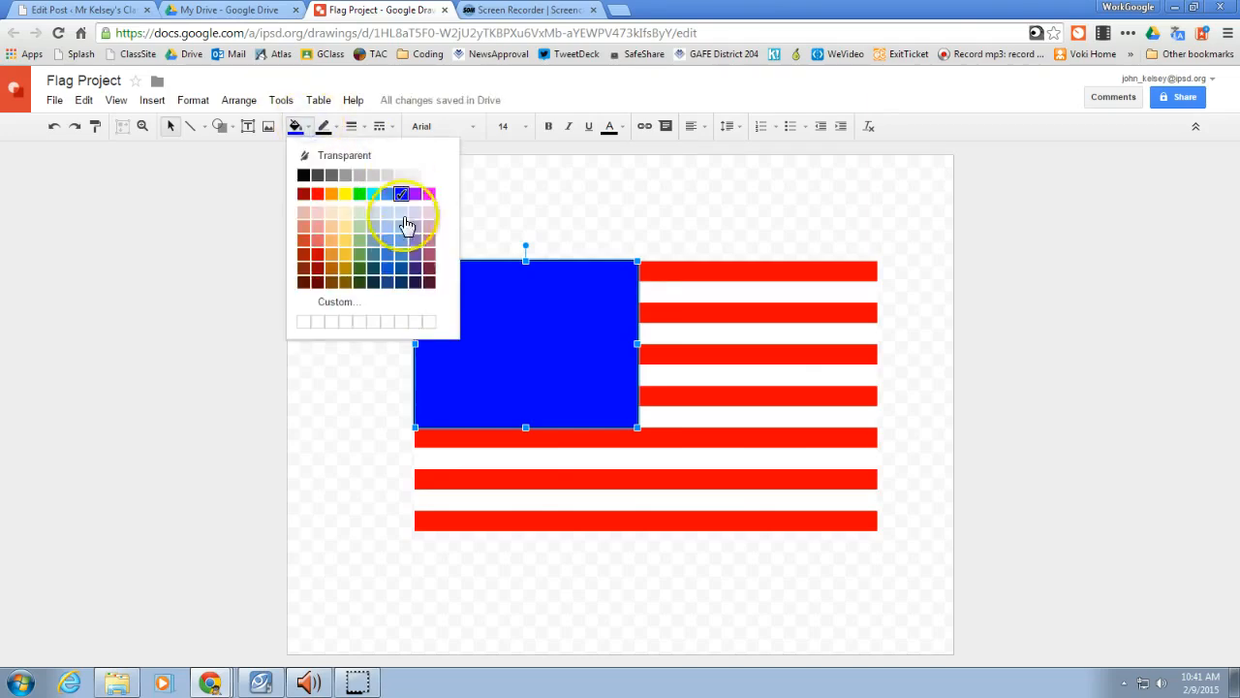
click(401, 283)
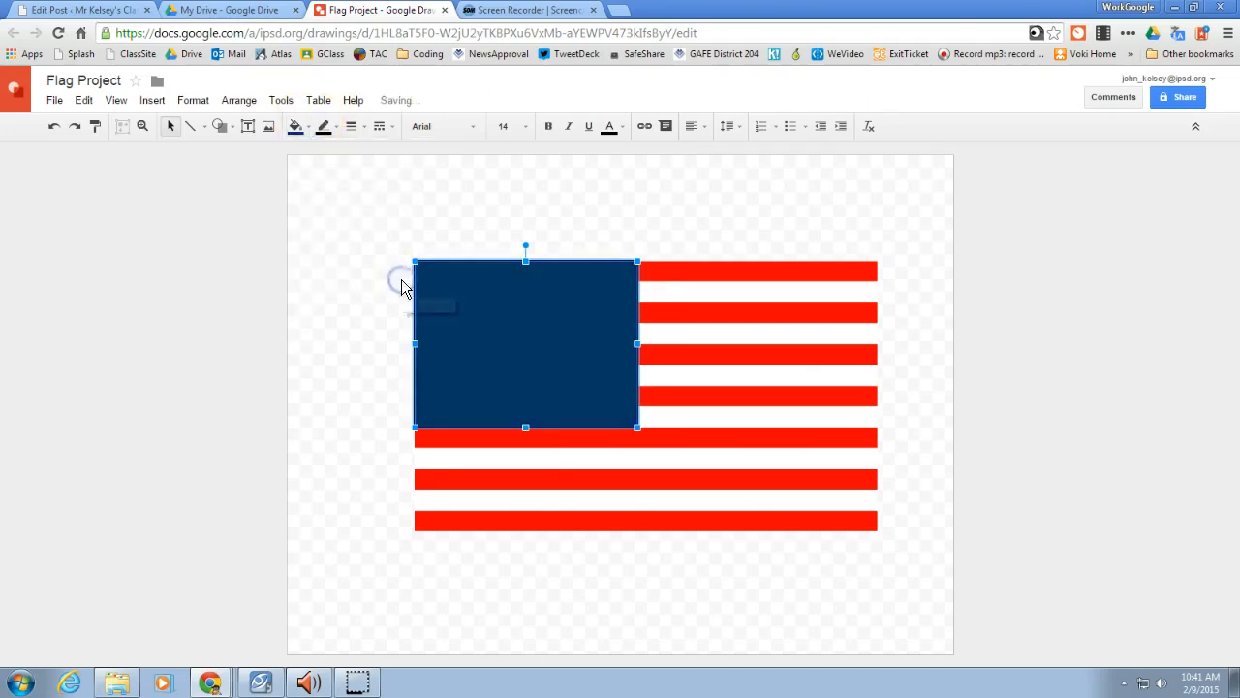
Change the corner rectangle's fill to a custom navy blue, slightly more purple than the current dark blue
click(314, 126)
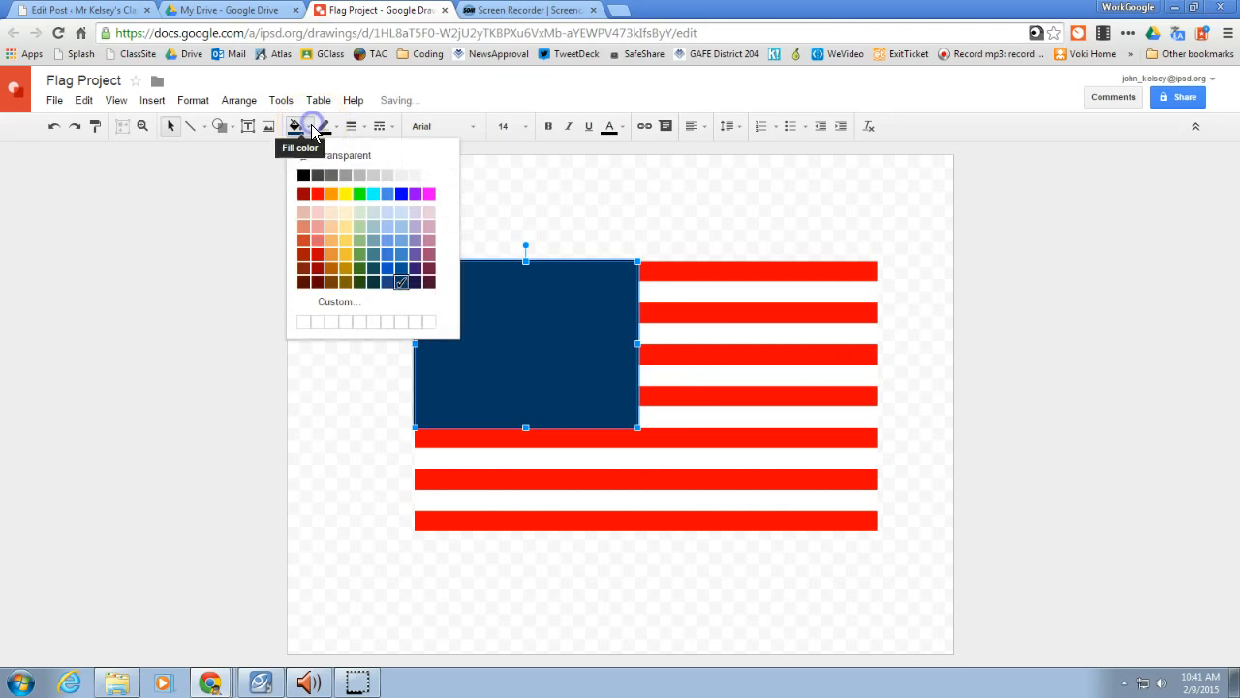
click(347, 303)
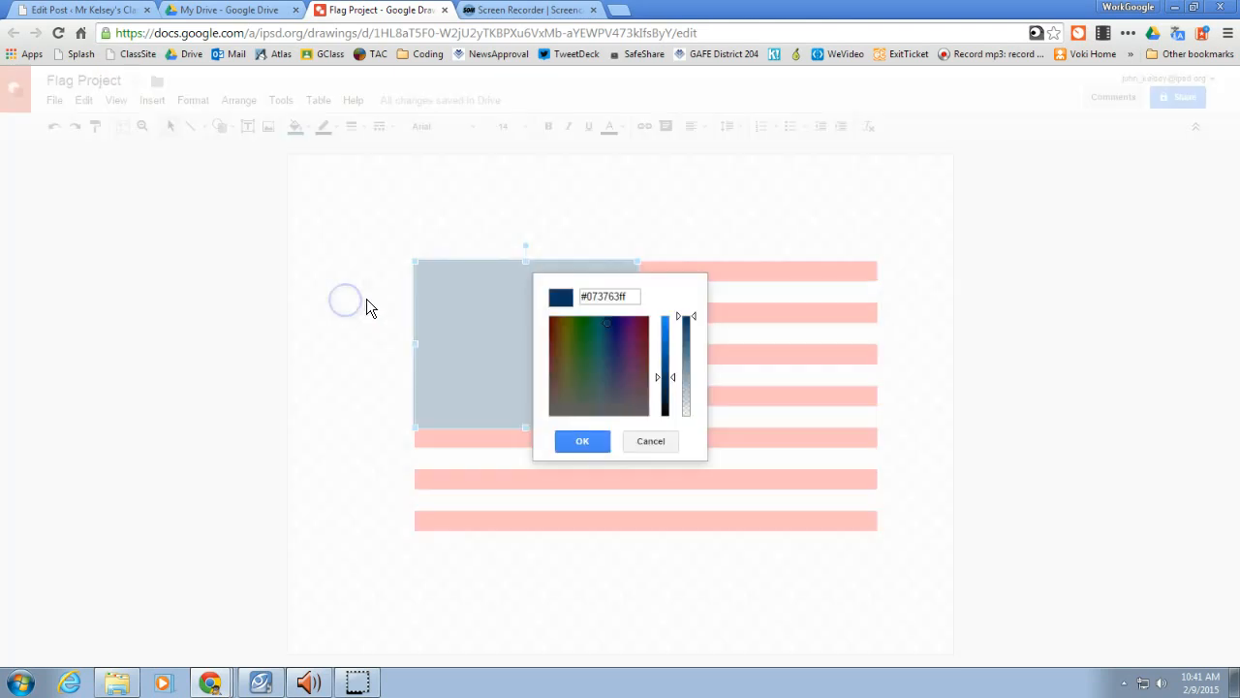
click(612, 324)
click(585, 444)
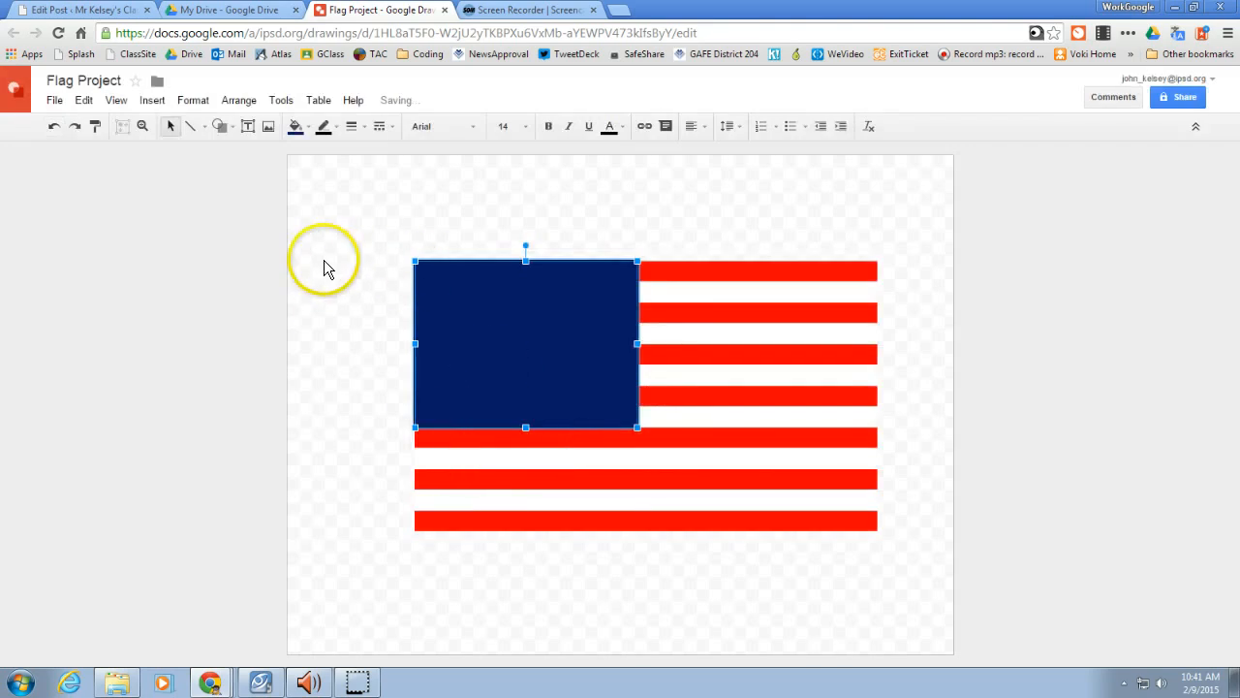
click(357, 230)
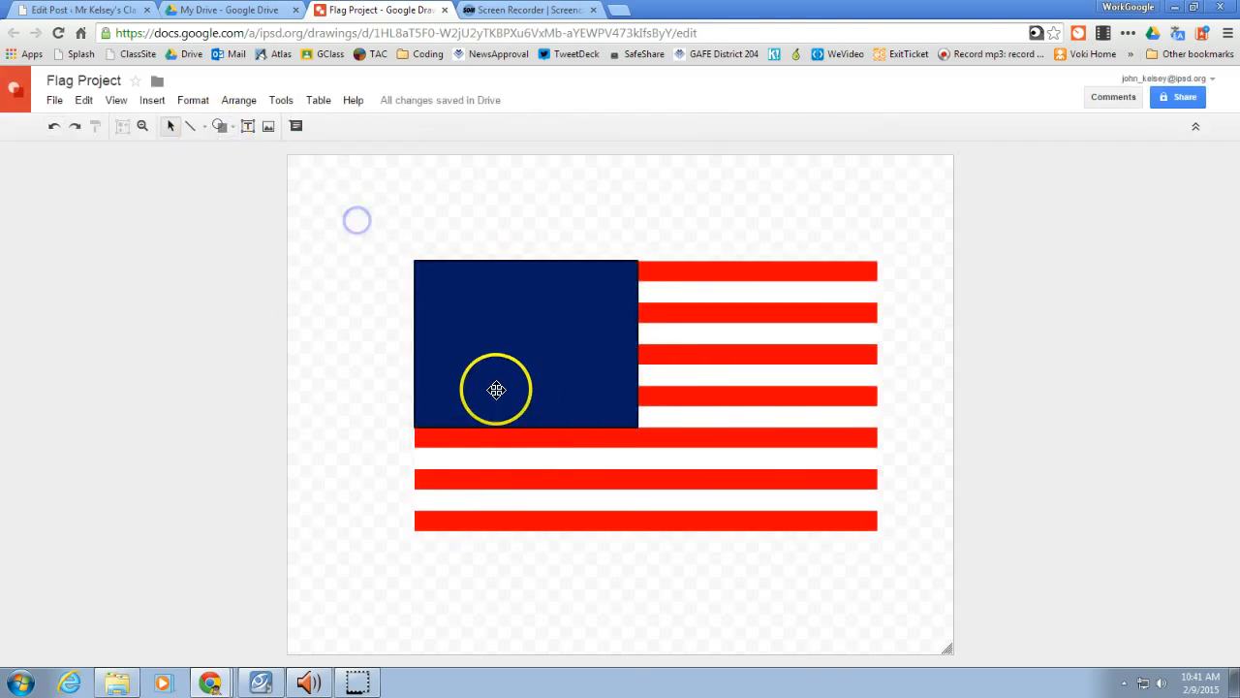
Make the outline of the navy rectangle transparent
click(496, 348)
click(336, 128)
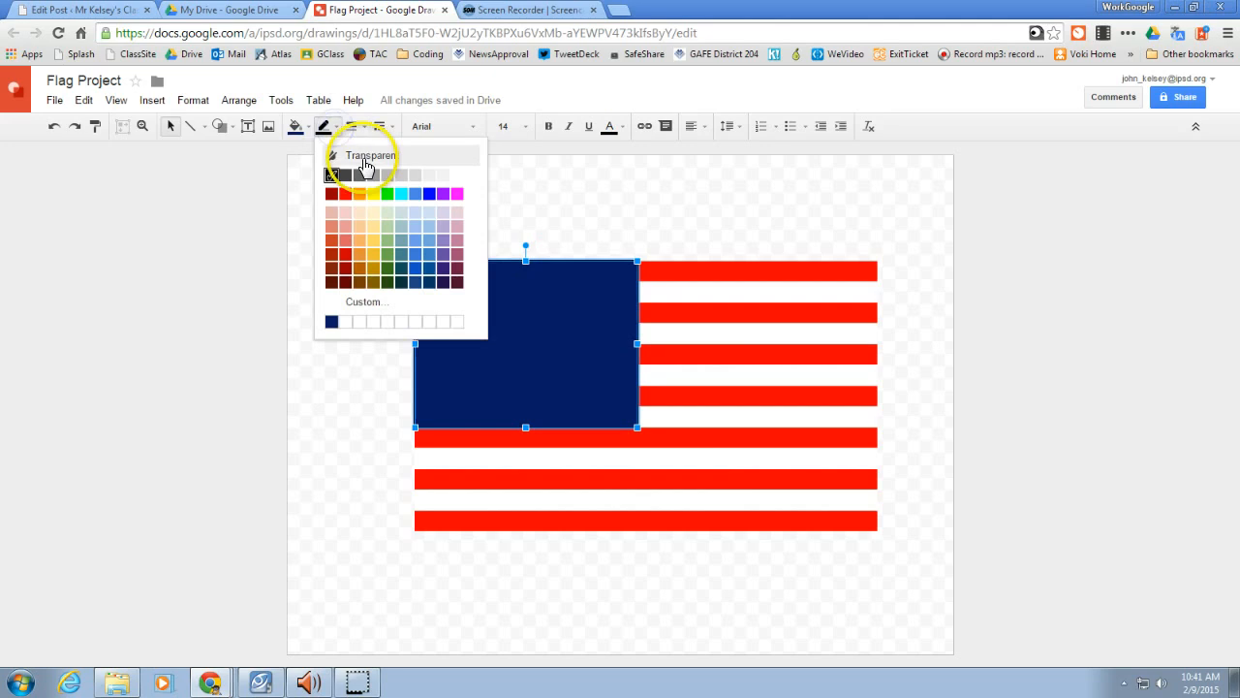
click(367, 156)
click(416, 204)
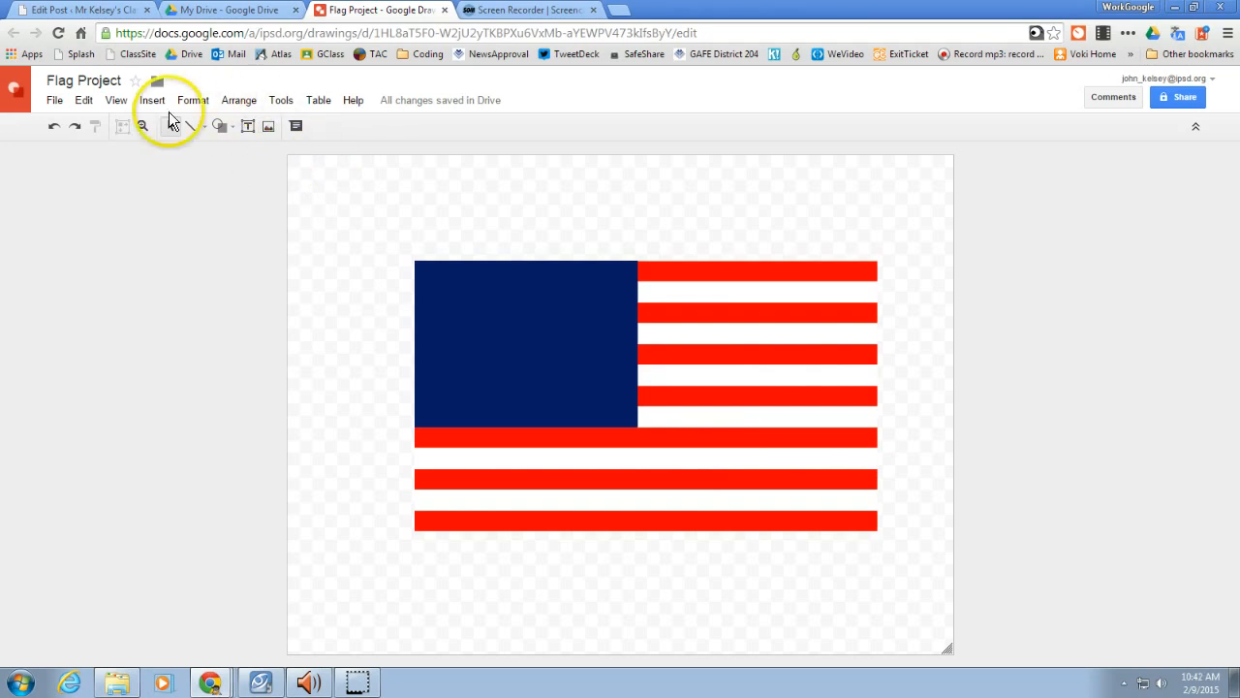
Draw a small five-pointed star just inside the upper-left corner of the navy rectangle
click(221, 127)
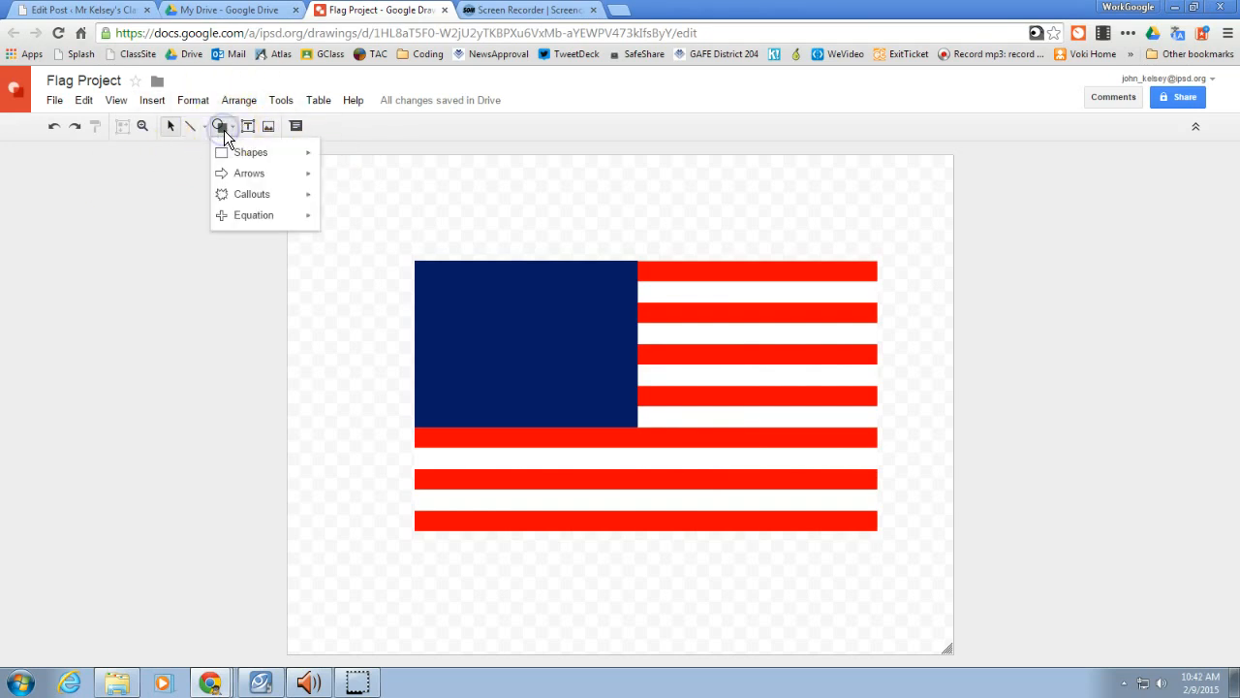
mouse_move(242, 156)
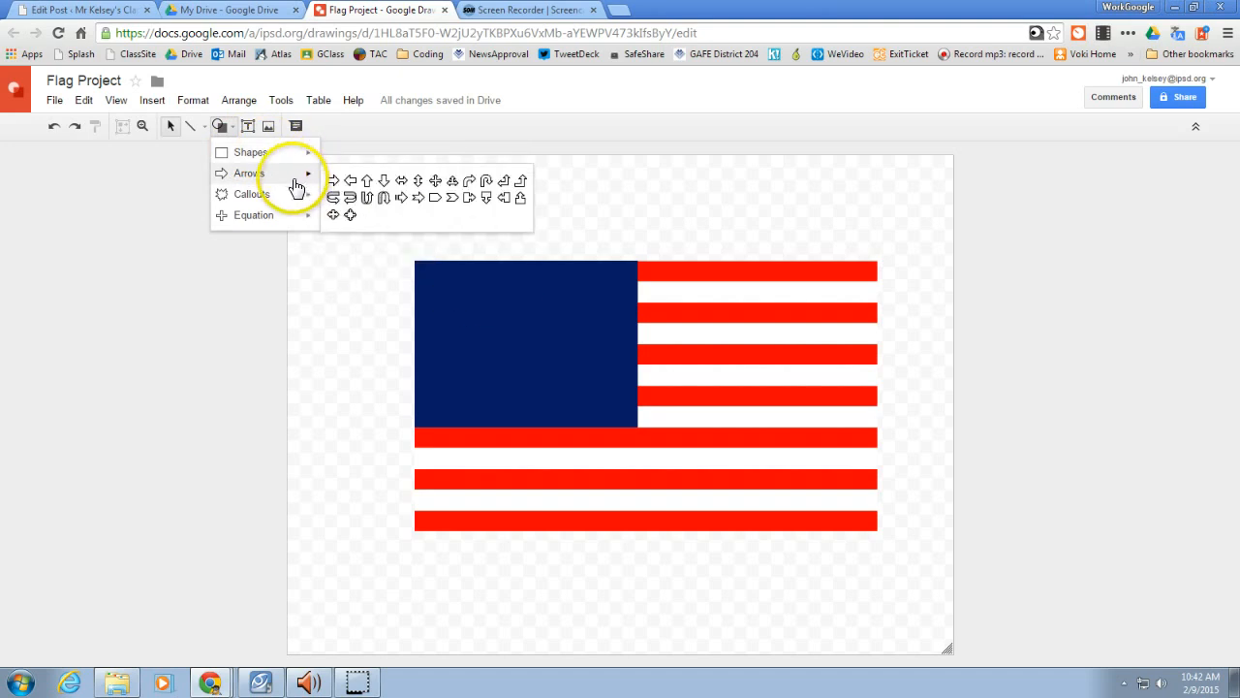
mouse_move(282, 200)
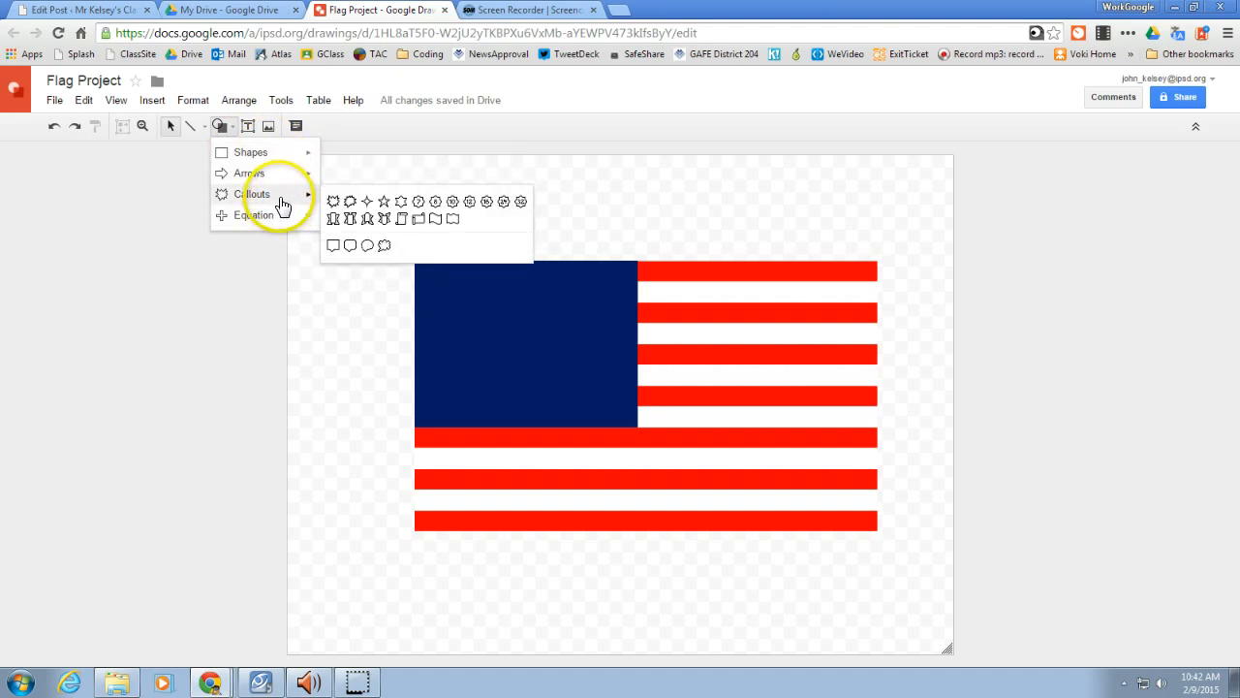
click(386, 207)
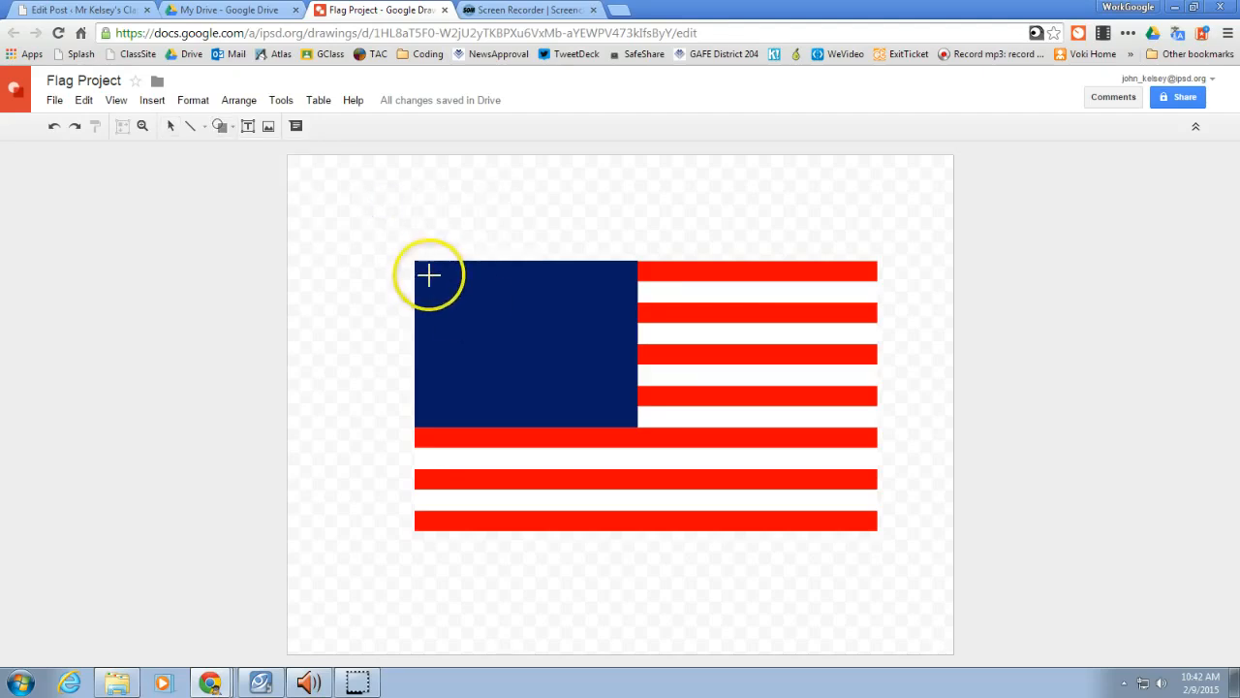
drag(426, 274, 445, 290)
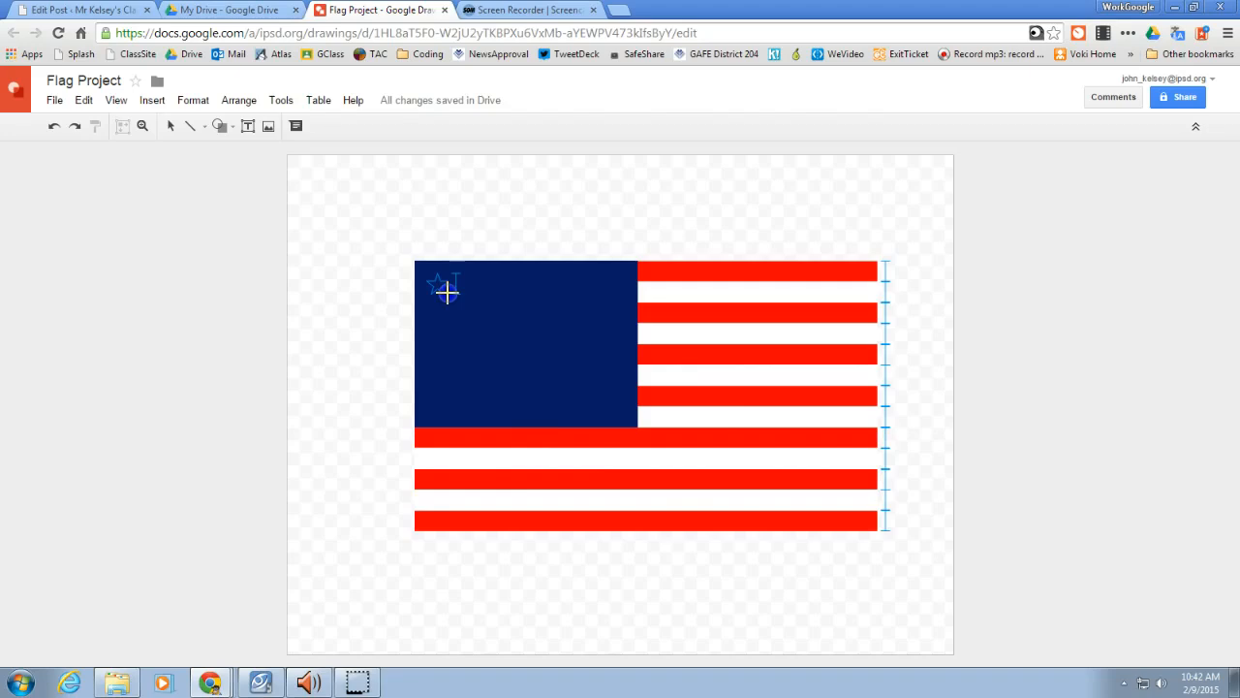
drag(451, 296, 450, 296)
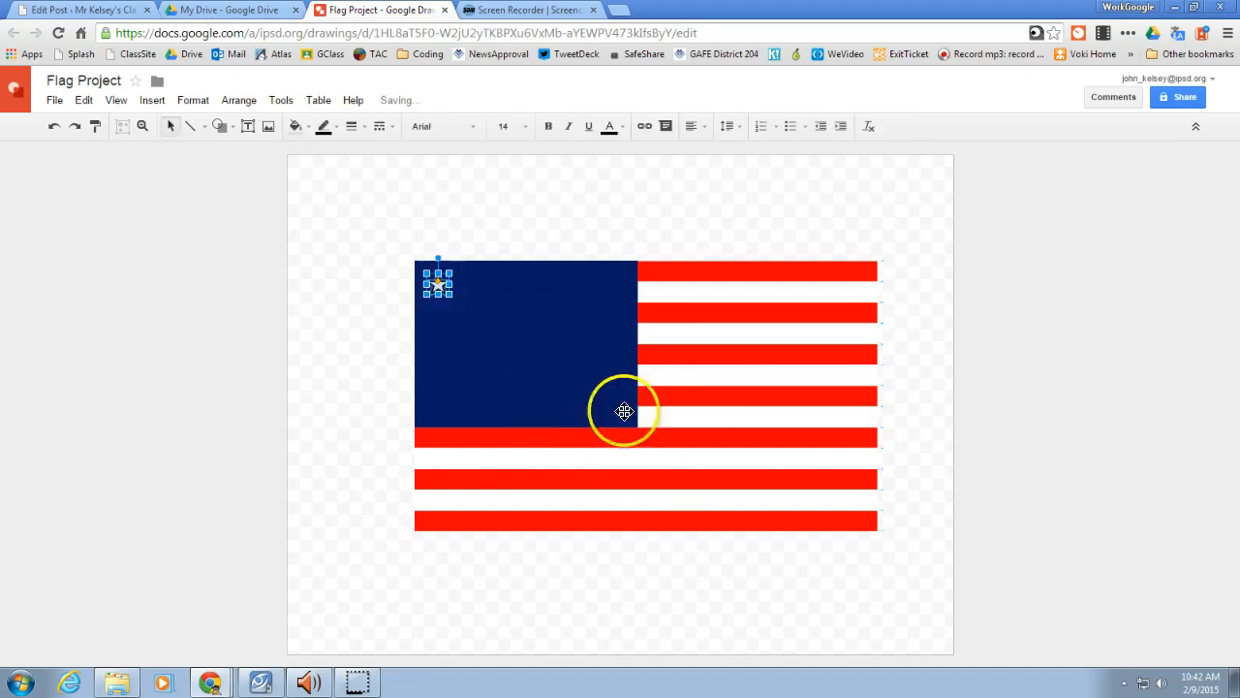
Make the outline of the star in the navy rectangle transparent
click(142, 126)
click(142, 126)
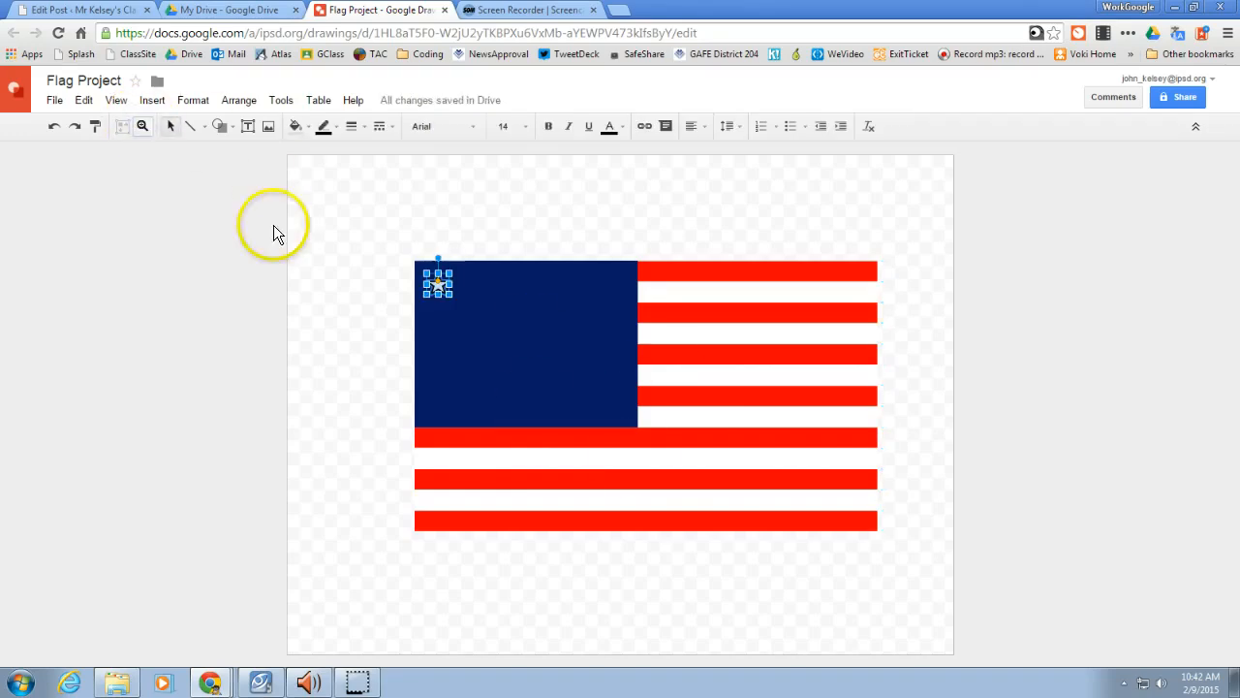
click(141, 126)
click(495, 318)
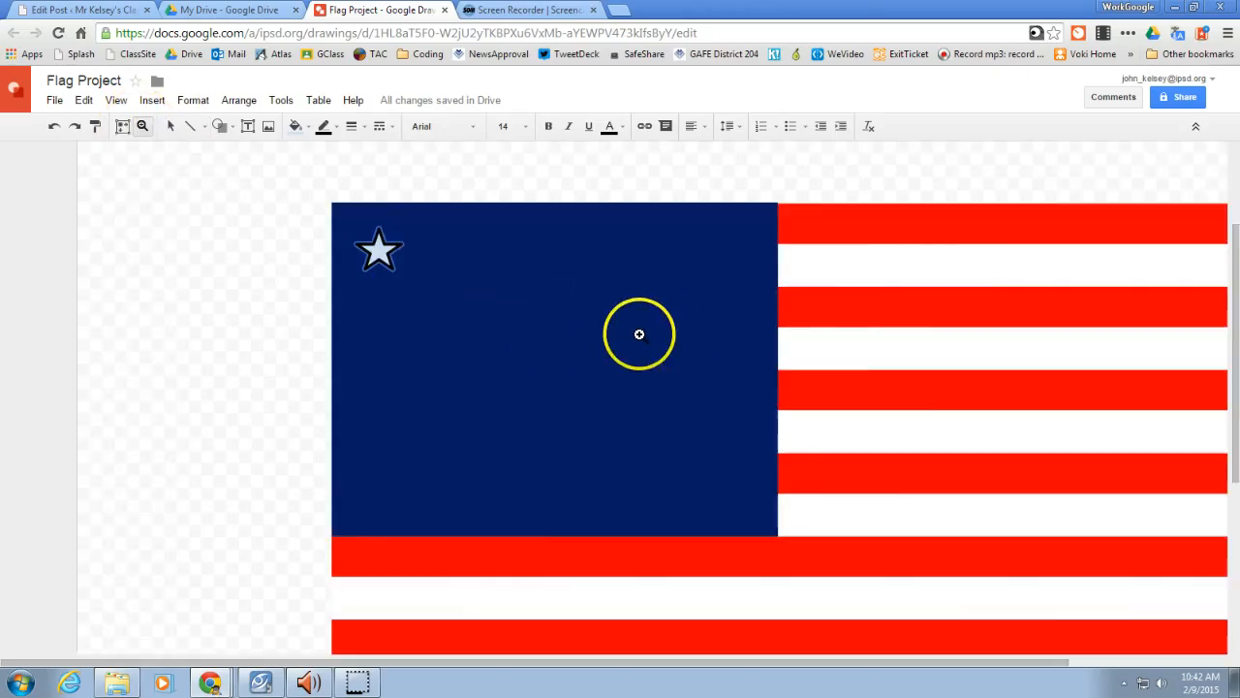
click(658, 387)
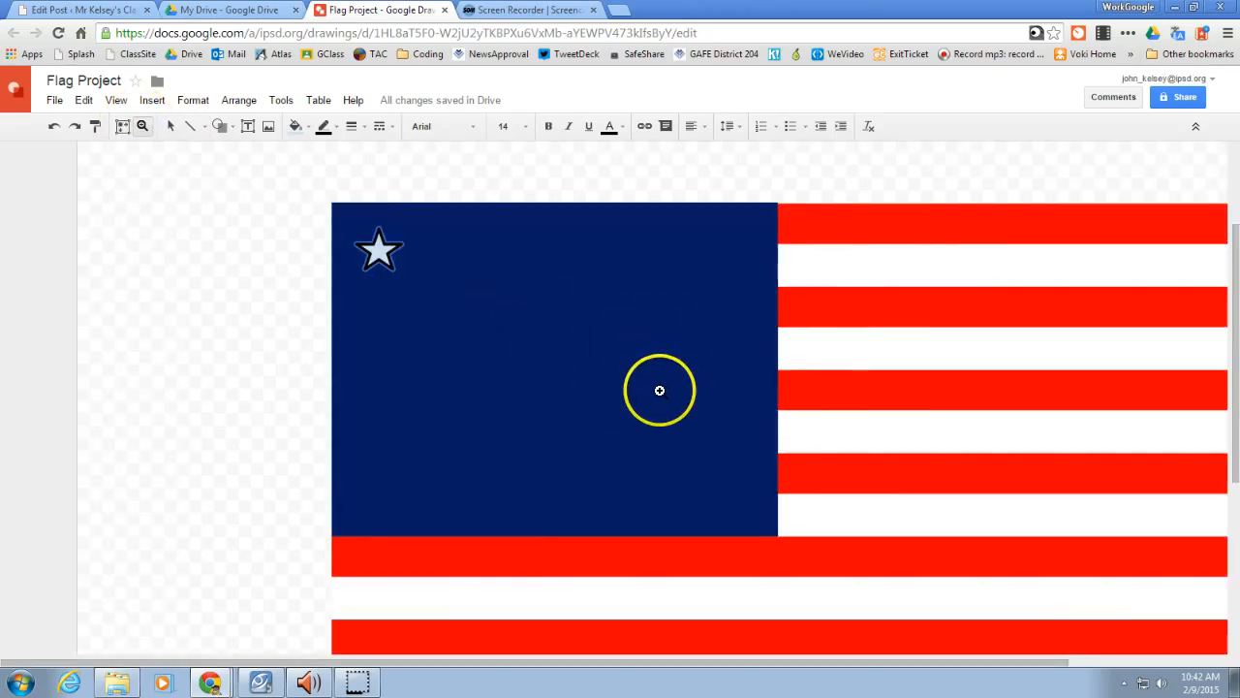
click(141, 126)
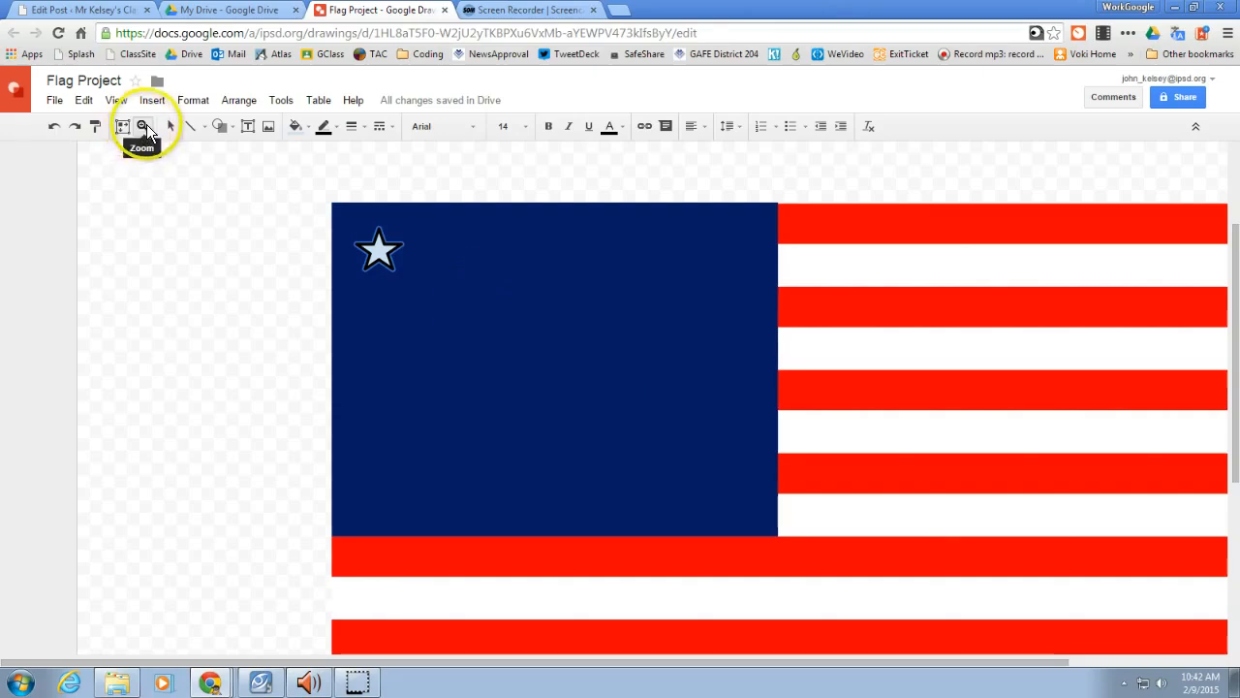
click(169, 126)
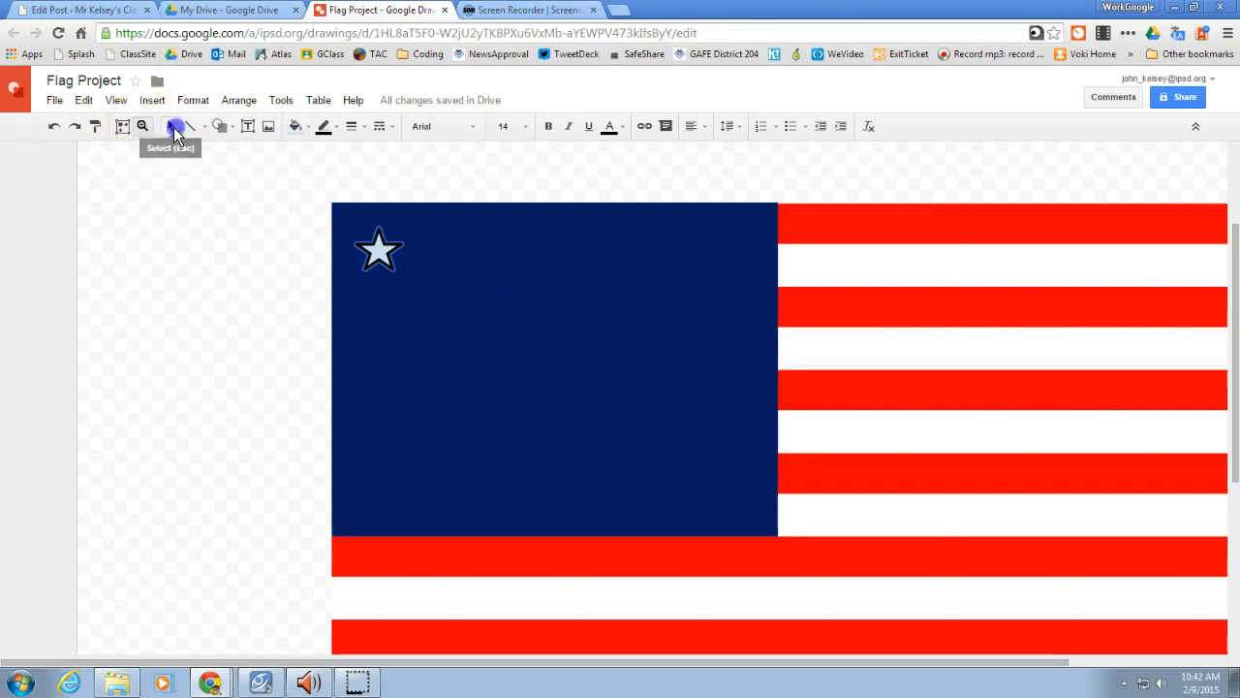
click(377, 247)
click(243, 256)
click(376, 252)
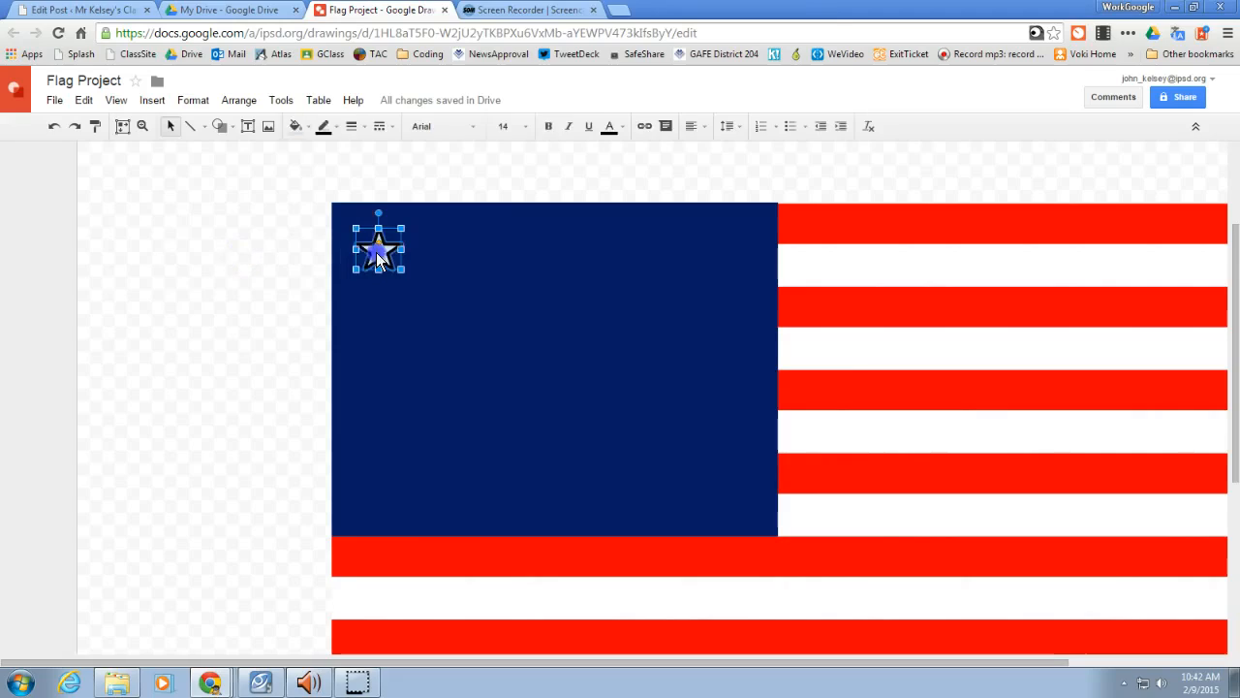
click(332, 128)
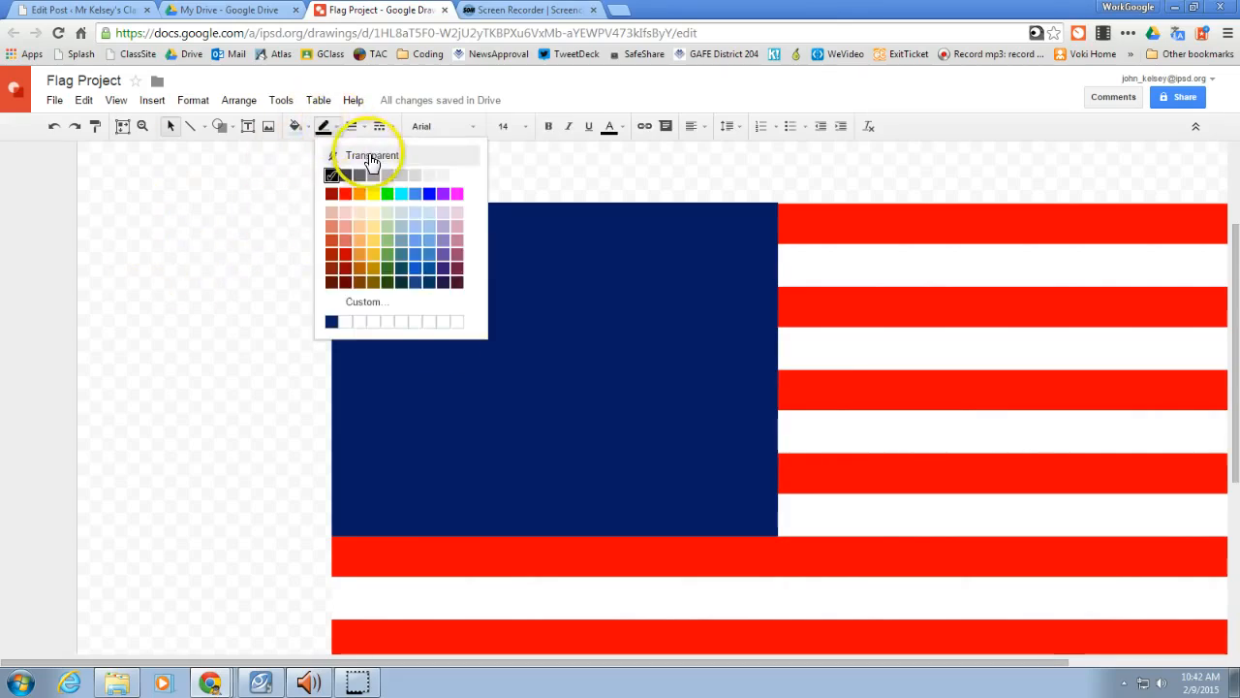
click(372, 157)
click(278, 201)
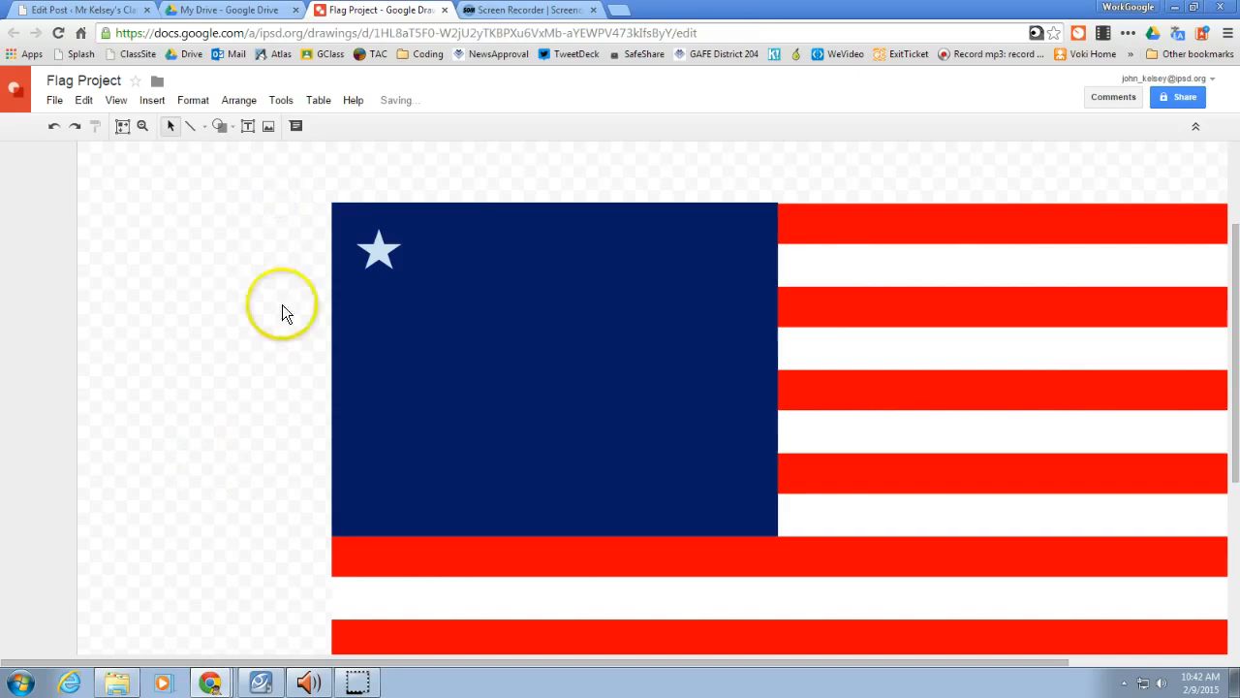
Duplicate the star five times and move the last copy near the navy rectangle's upper-right corner, level with the first star
drag(309, 207, 441, 295)
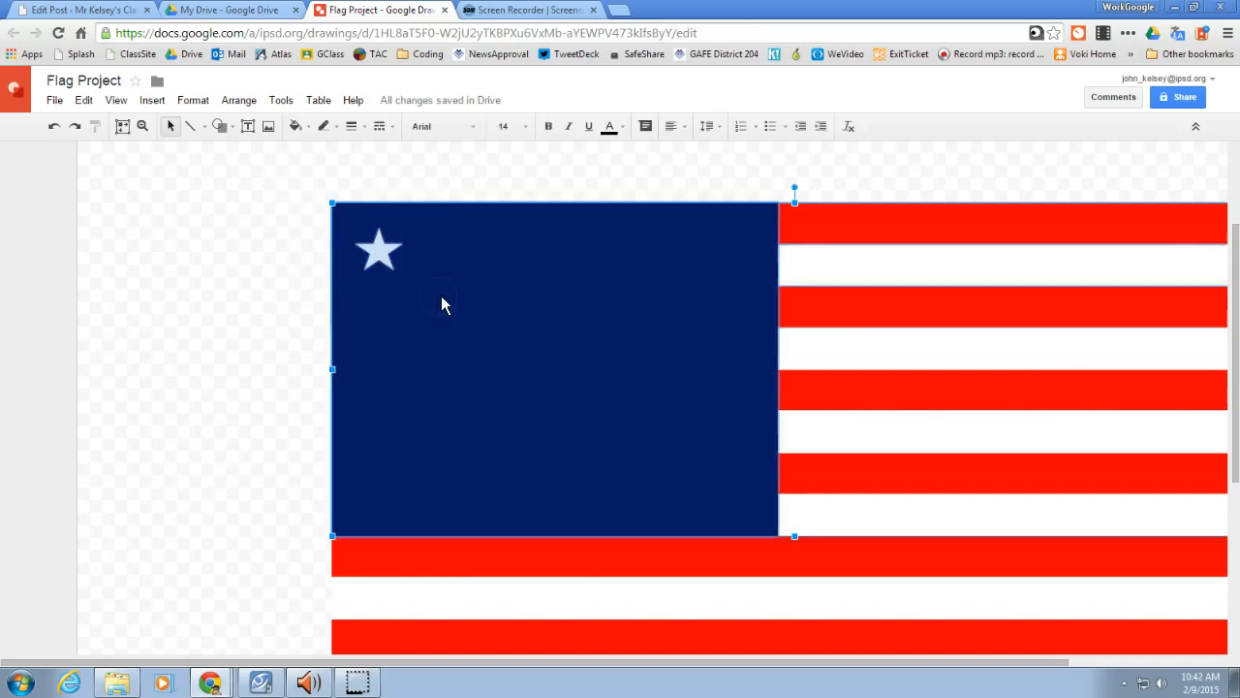
click(387, 244)
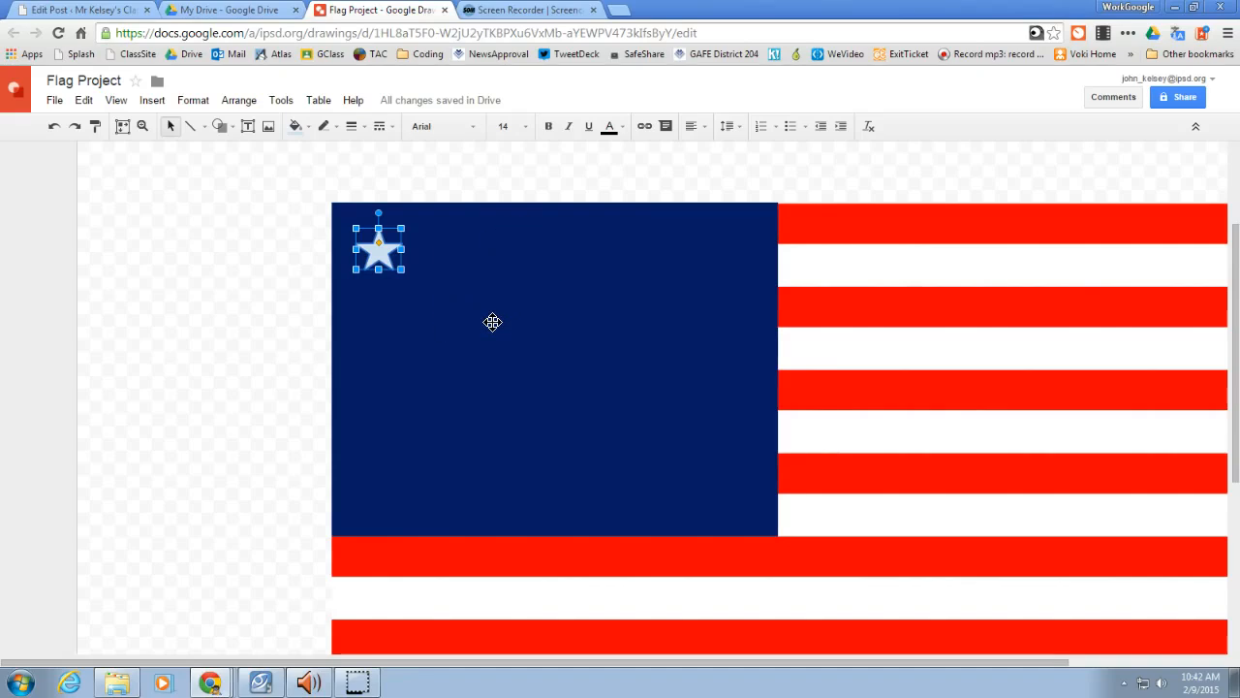
key(ctrl+d)
key(ctrl+d)
key(ctrl+d)
key(ctrl+d)
key(ctrl+d)
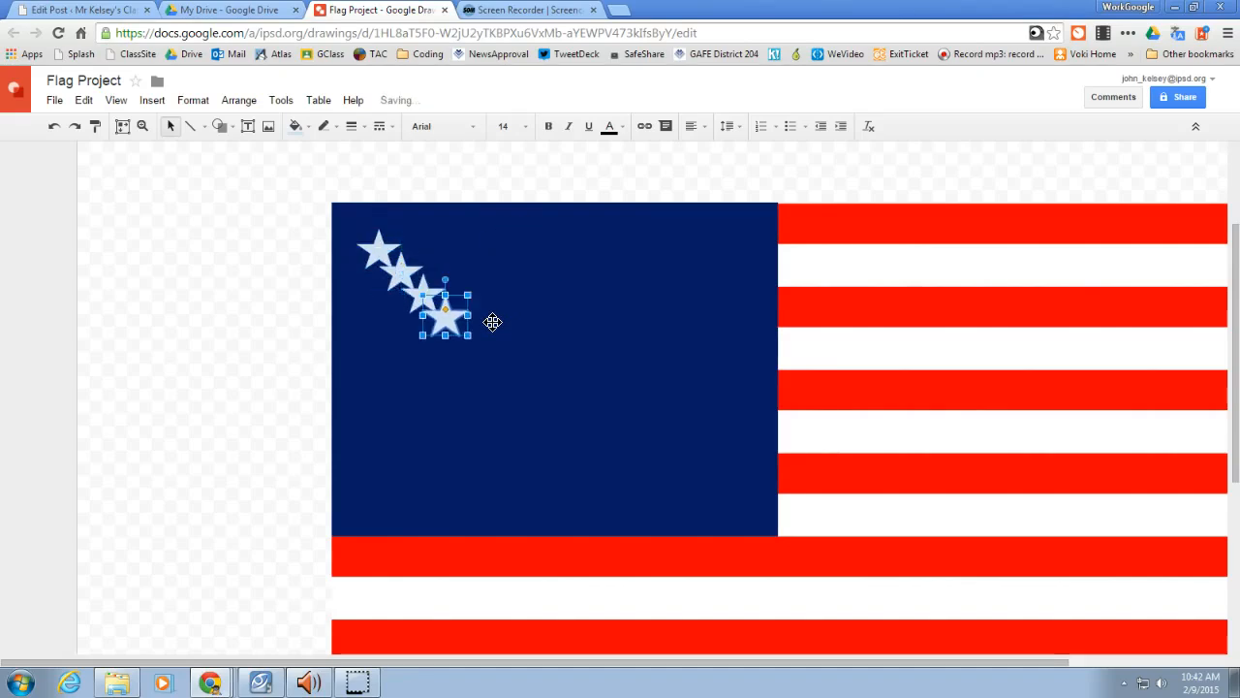
drag(481, 365, 736, 259)
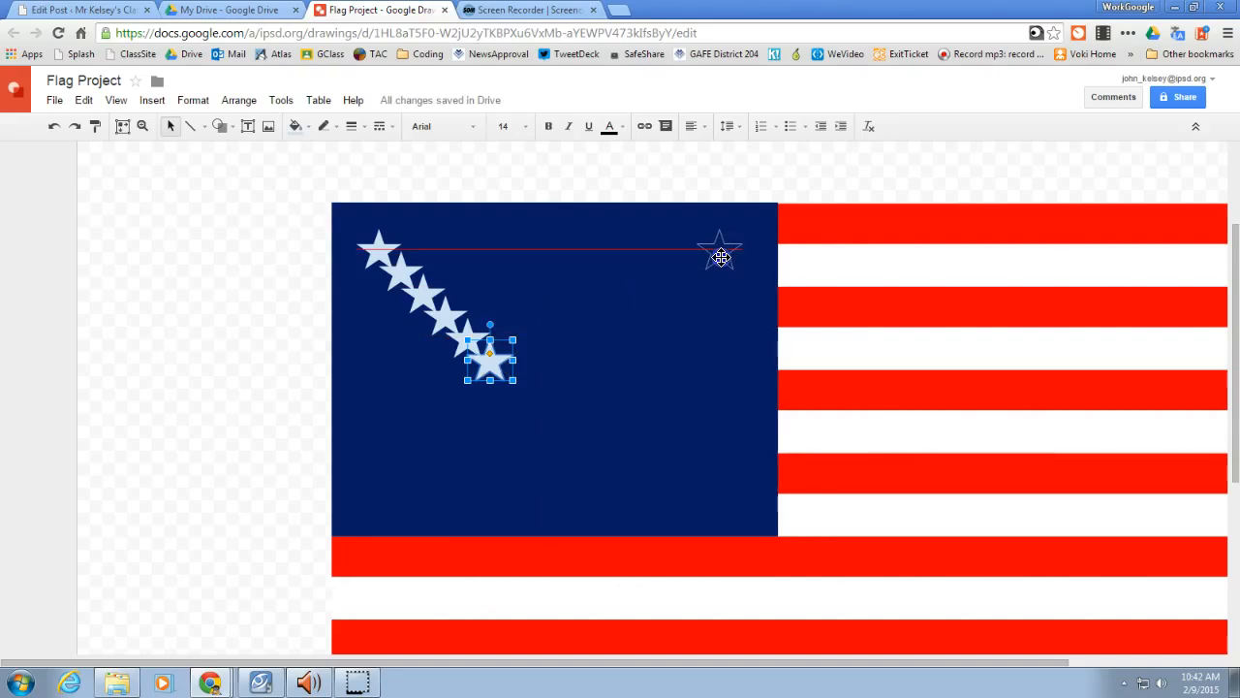
drag(721, 257, 720, 259)
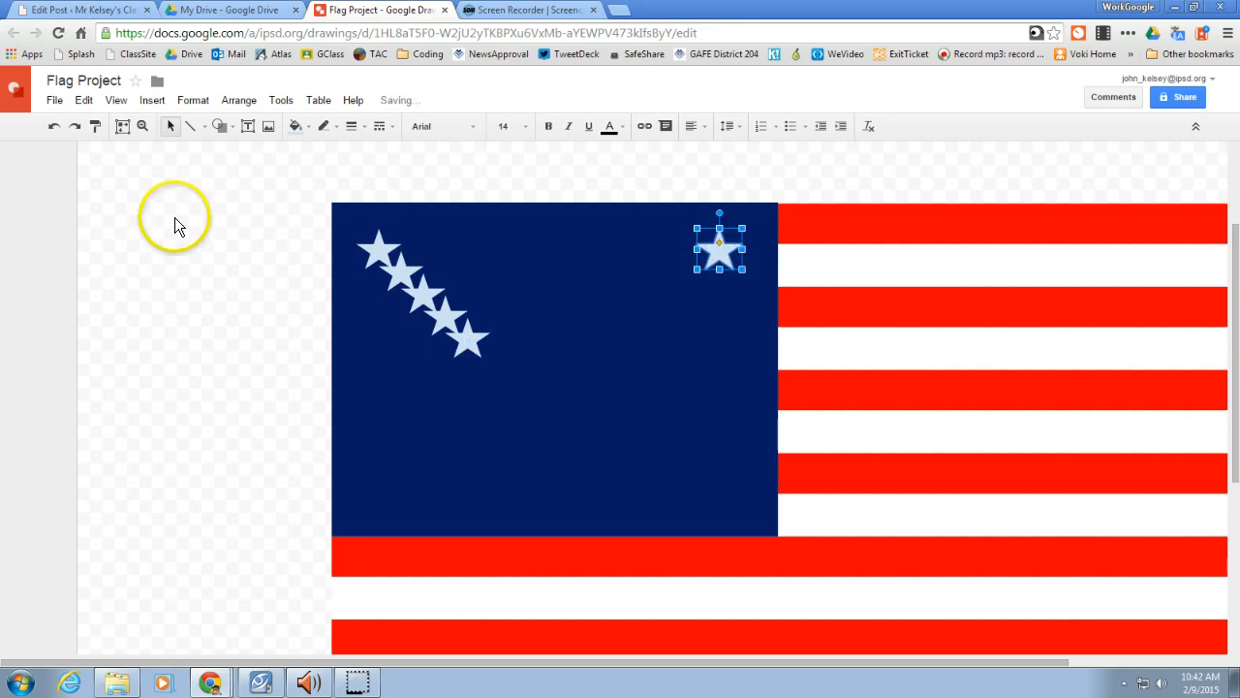
Select all six stars and align them vertically to the top
drag(263, 179, 783, 388)
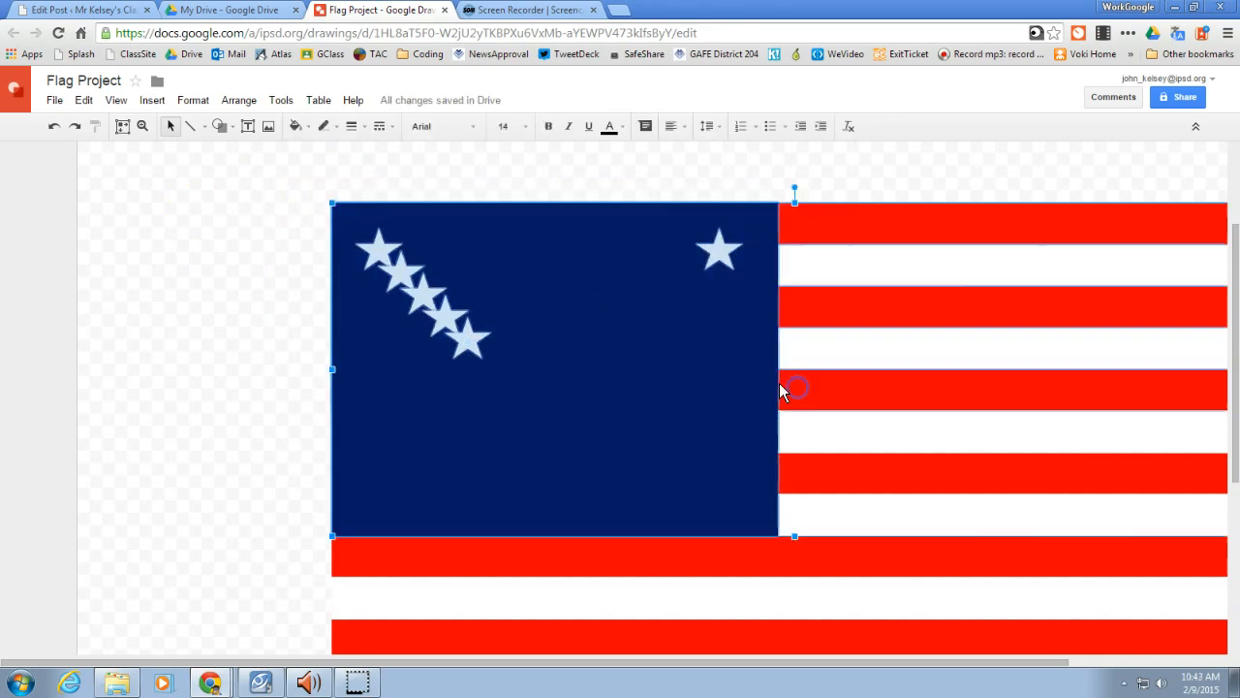
click(252, 306)
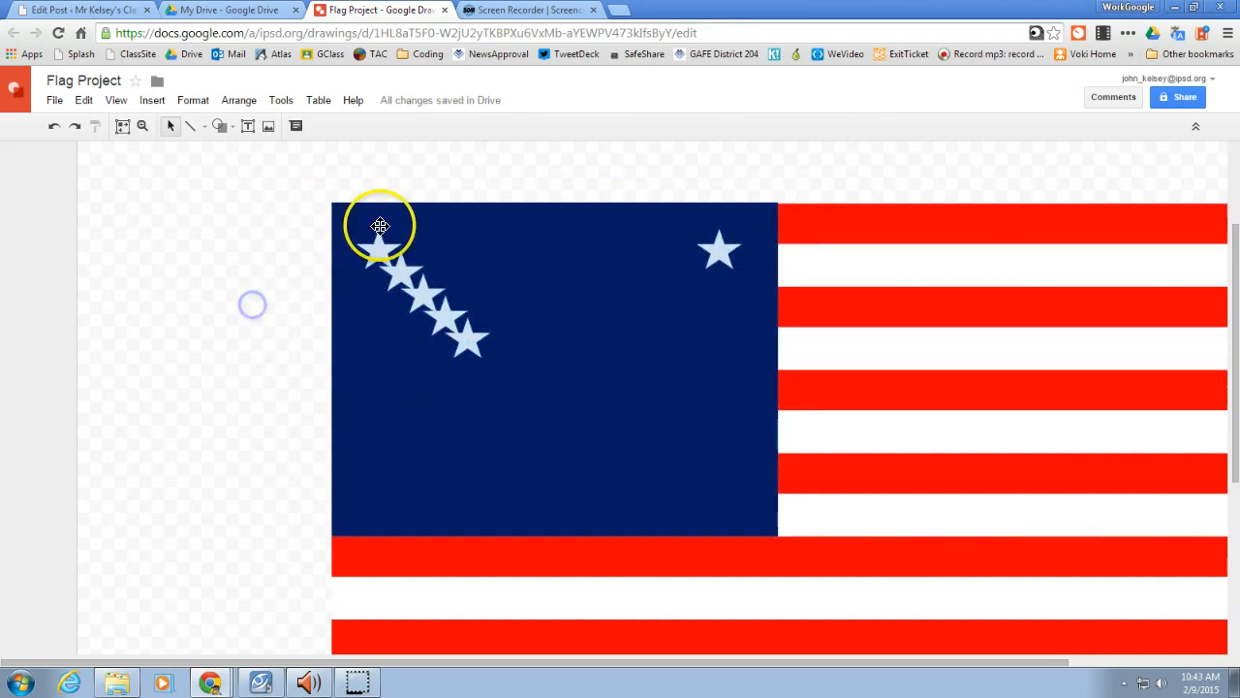
click(378, 248)
shift+click(400, 274)
shift+click(419, 299)
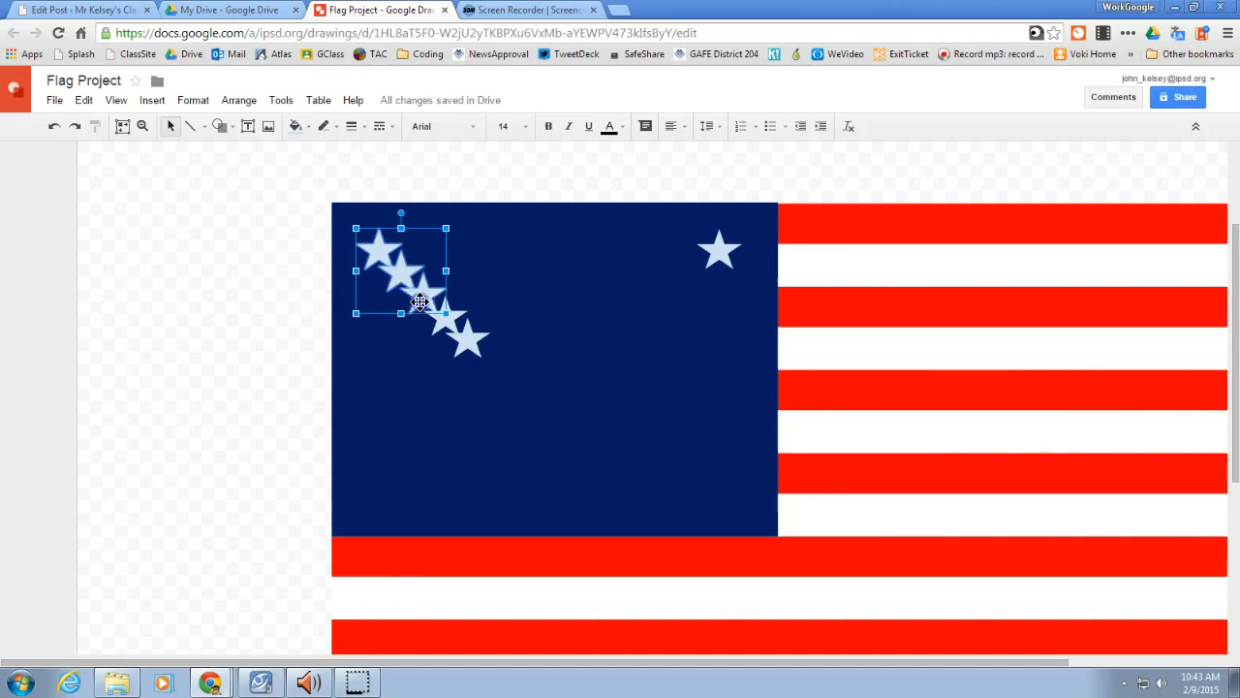
shift+click(444, 327)
shift+click(465, 339)
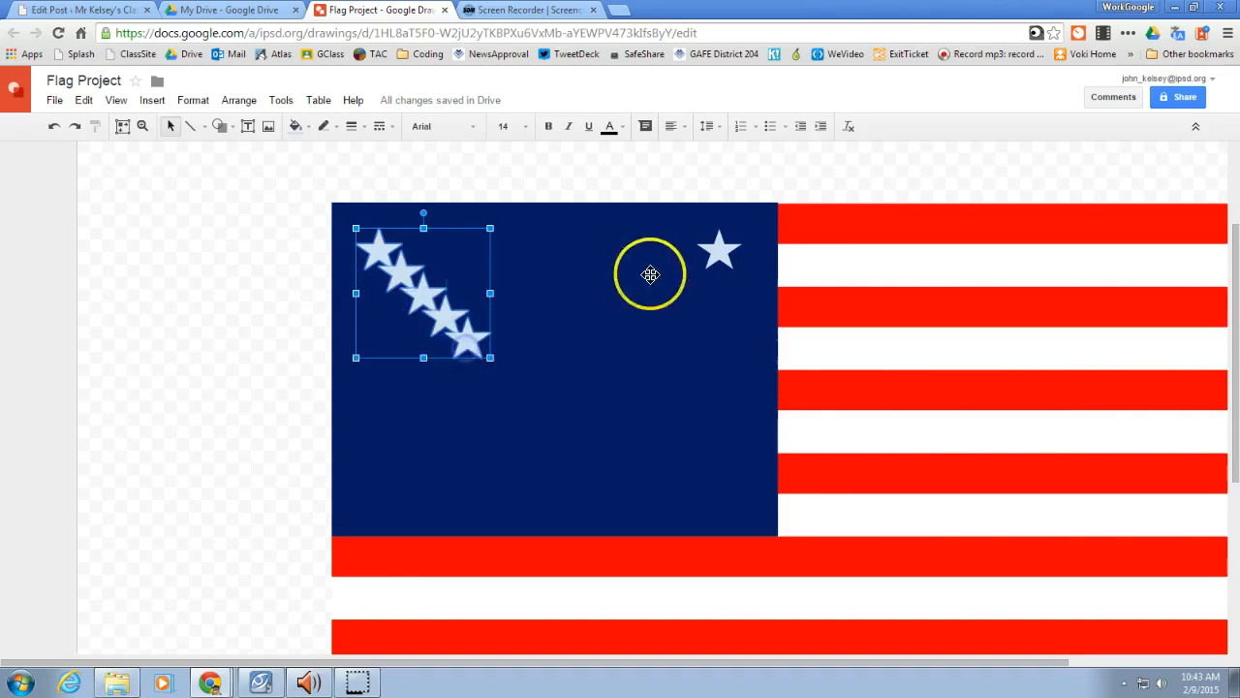
shift+click(720, 249)
click(240, 102)
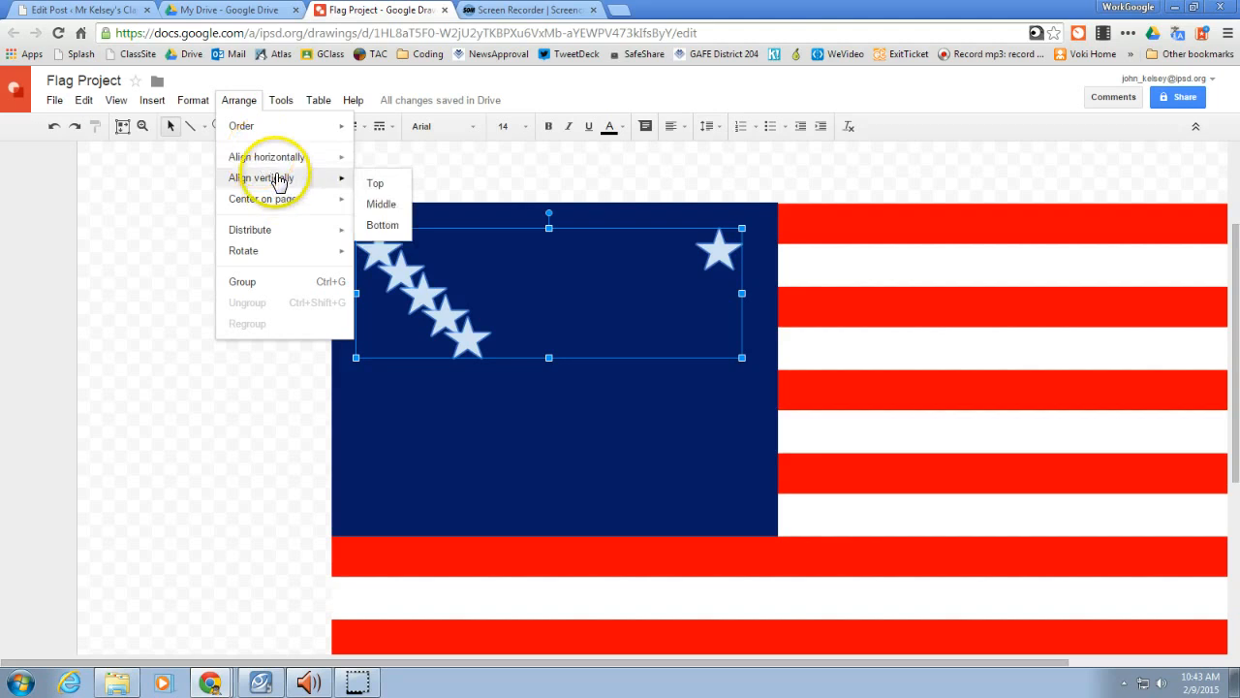
mouse_move(288, 167)
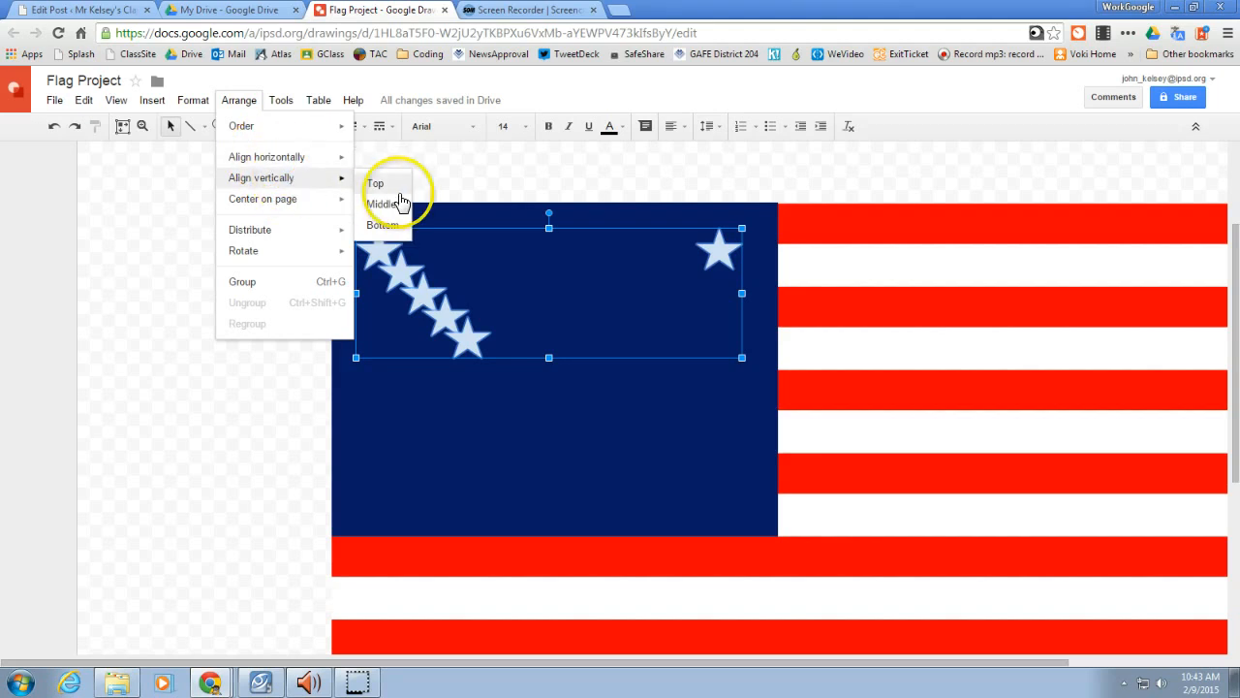
click(377, 186)
Distribute the six selected stars horizontally to space them evenly across the navy rectangle
click(192, 100)
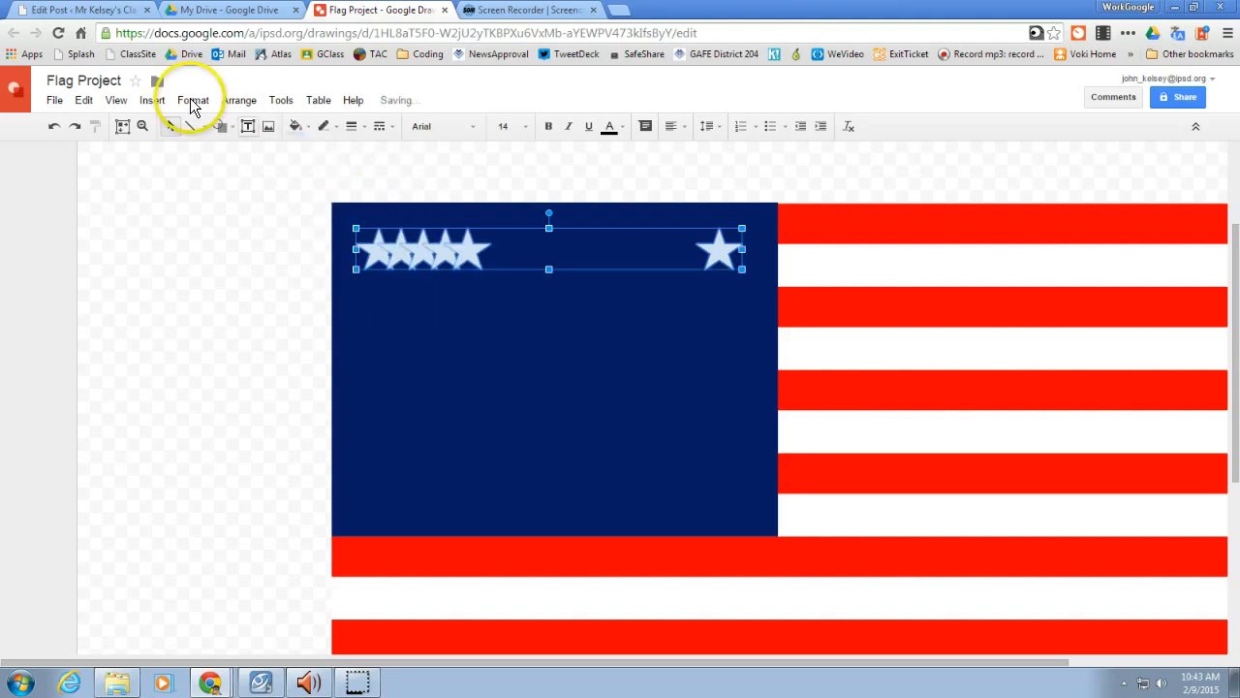
click(232, 99)
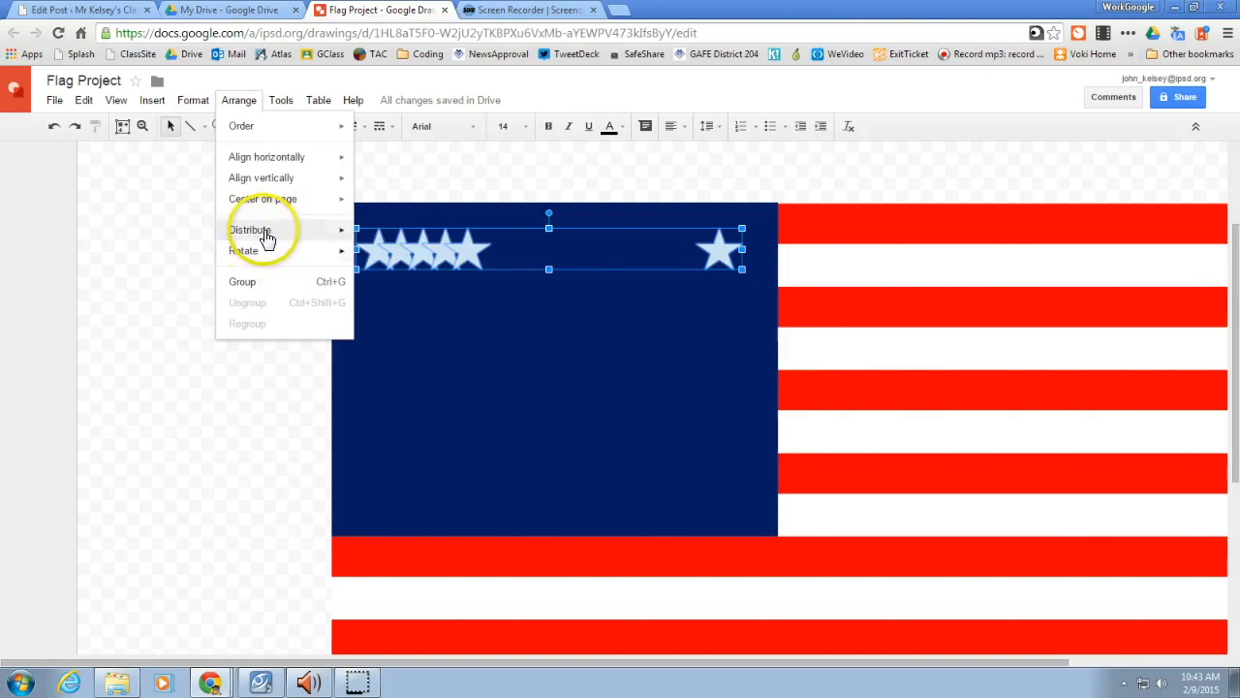
mouse_move(341, 233)
click(395, 242)
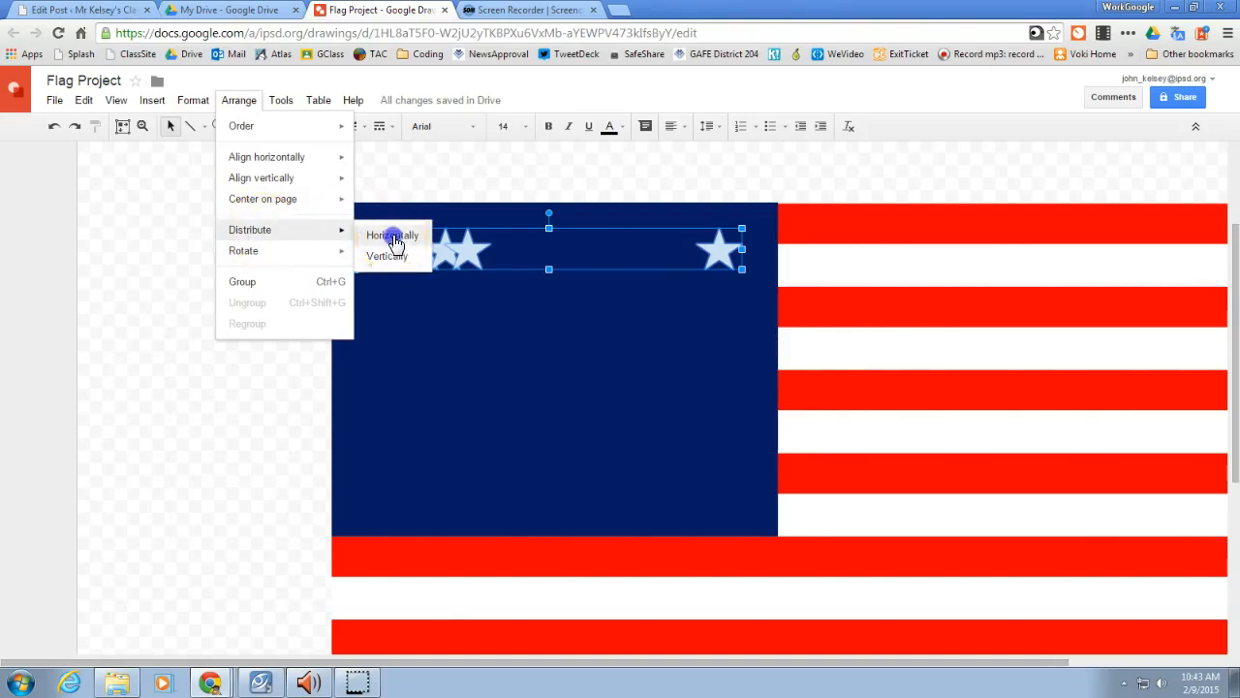
click(185, 250)
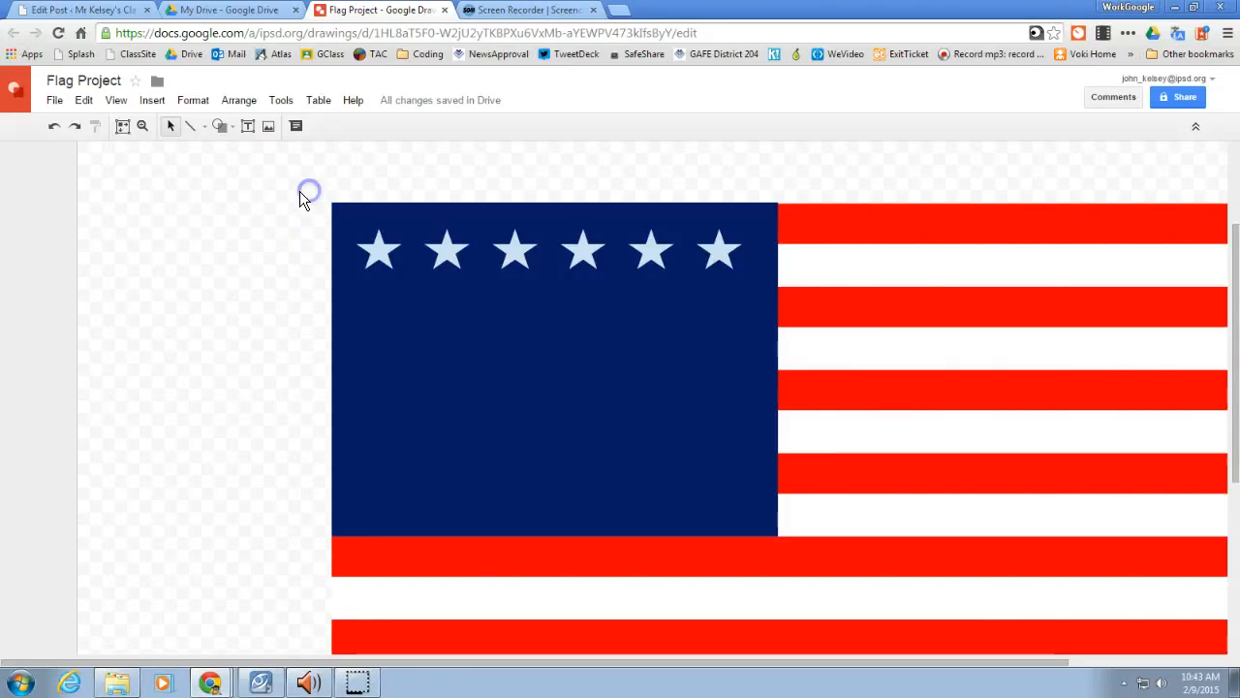
Make three copies of the six-star row and place them below it in the navy rectangle, with the second row offset to the right
drag(274, 183, 153, 241)
click(379, 253)
shift+click(449, 254)
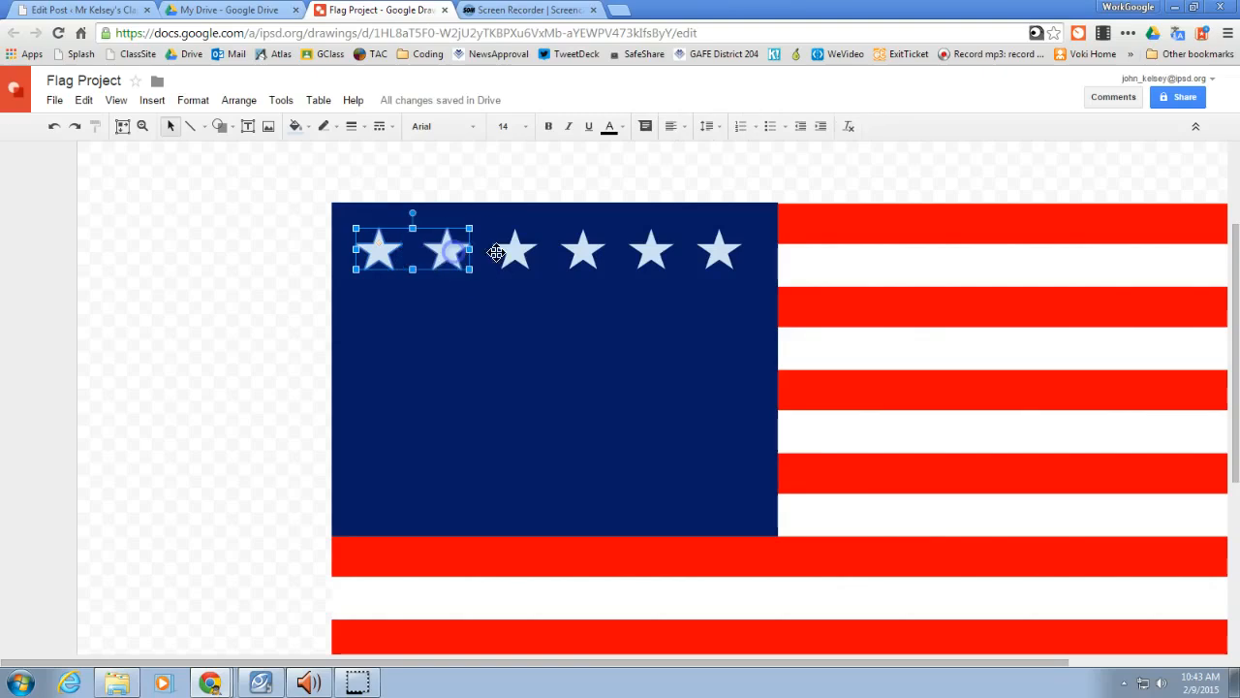
shift+click(515, 252)
shift+click(583, 249)
shift+click(651, 252)
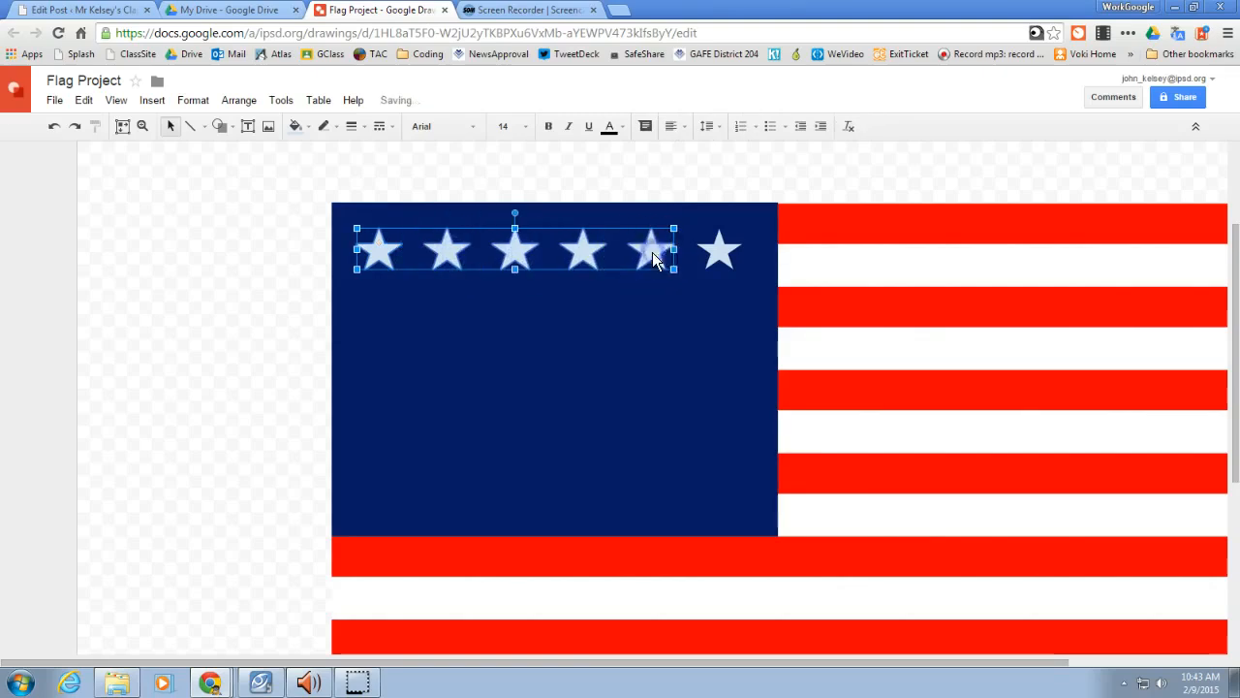
shift+click(719, 252)
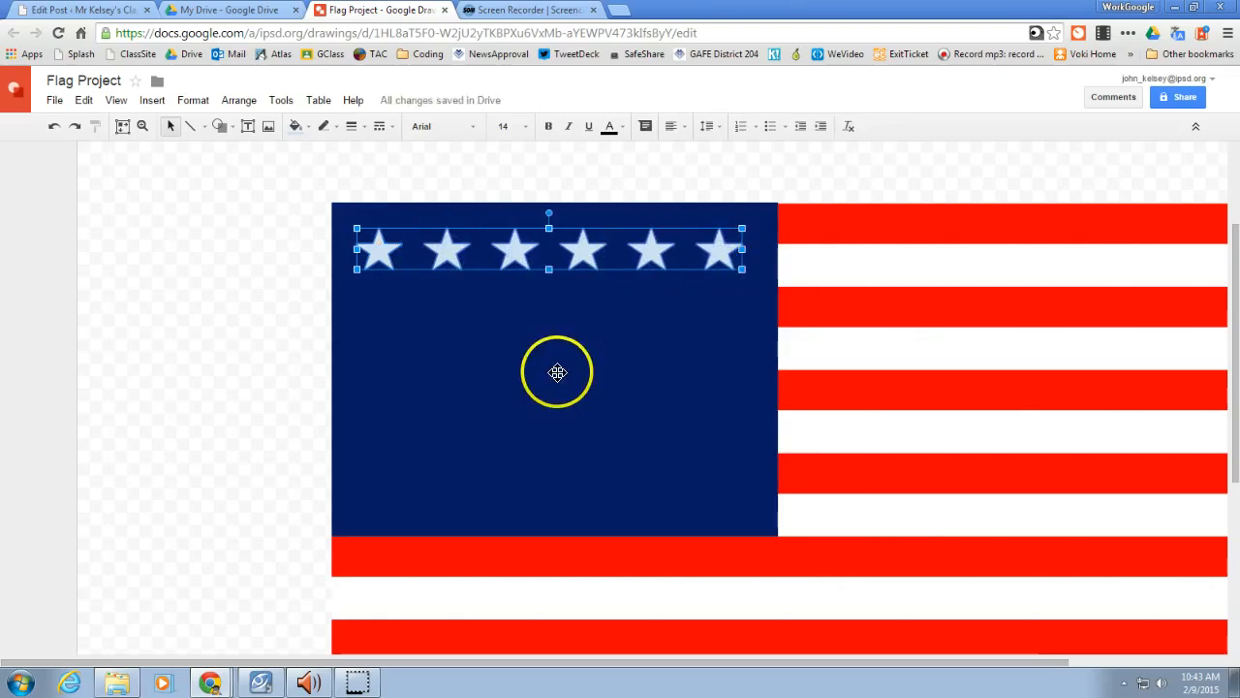
key(ctrl+d)
drag(598, 269, 530, 415)
key(ctrl+v)
key(ctrl+v)
drag(526, 321, 478, 285)
click(303, 237)
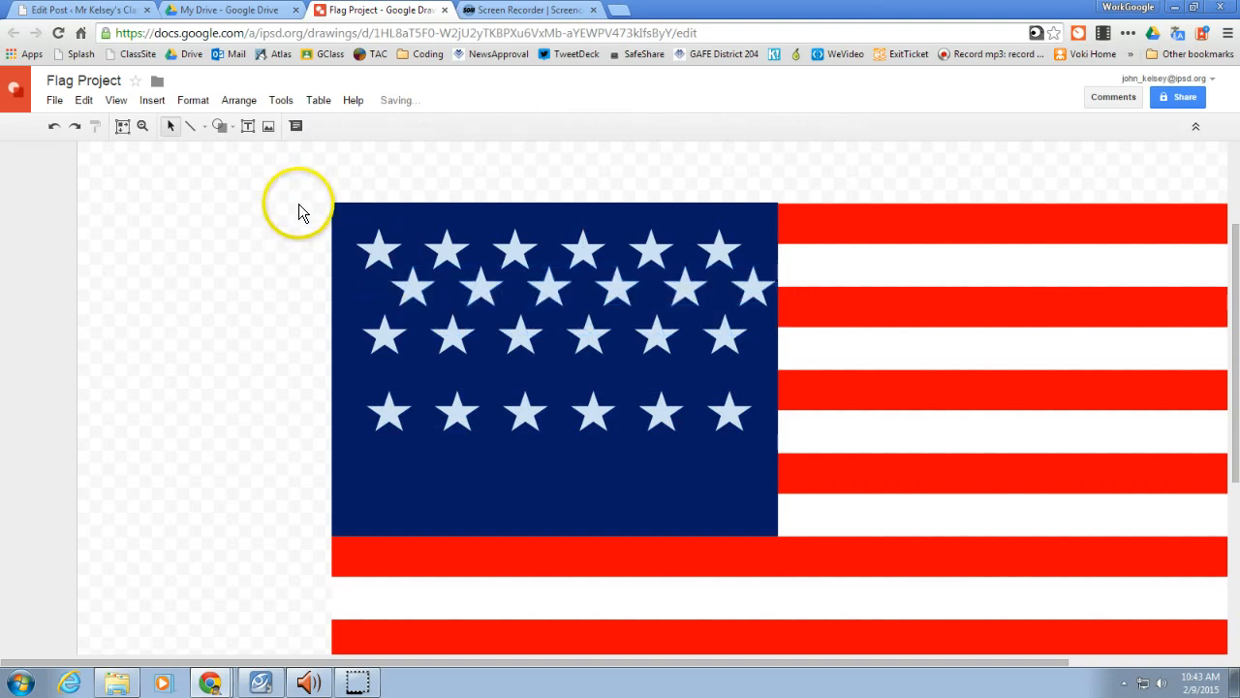
Select the six stars of the top row, nudge them slightly as a group, and return them to their original position
click(378, 250)
shift+click(451, 248)
shift+click(519, 251)
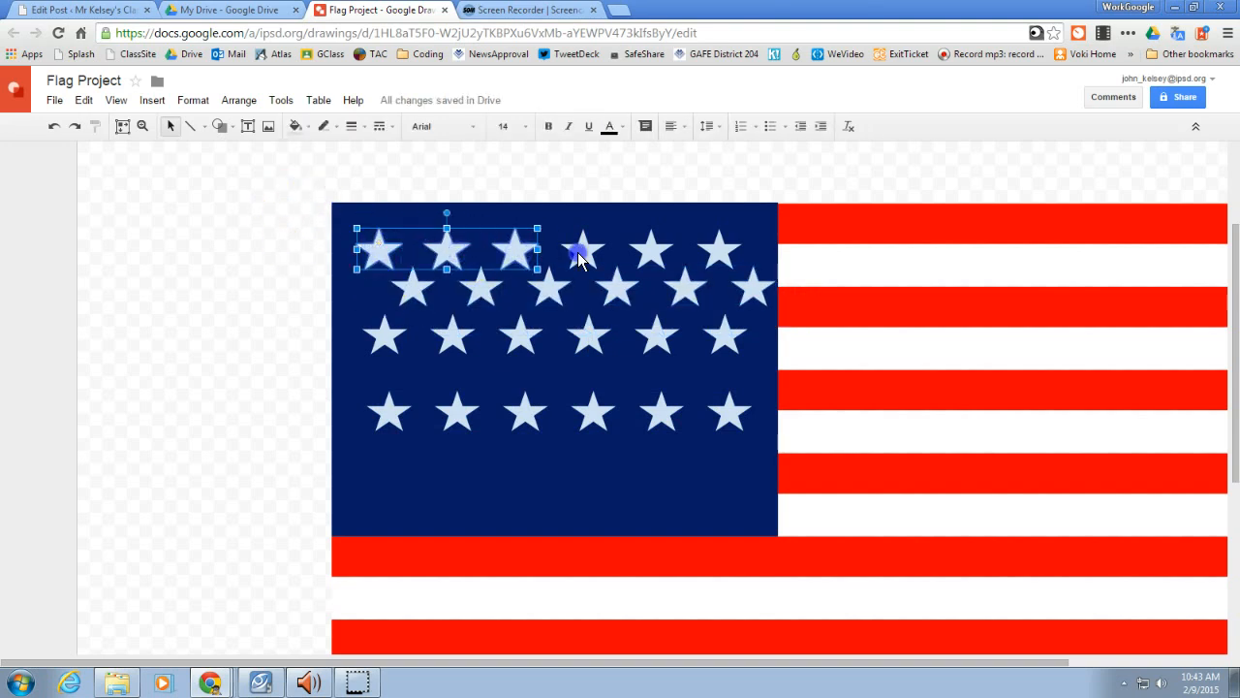
shift+click(582, 252)
shift+click(651, 252)
shift+click(714, 252)
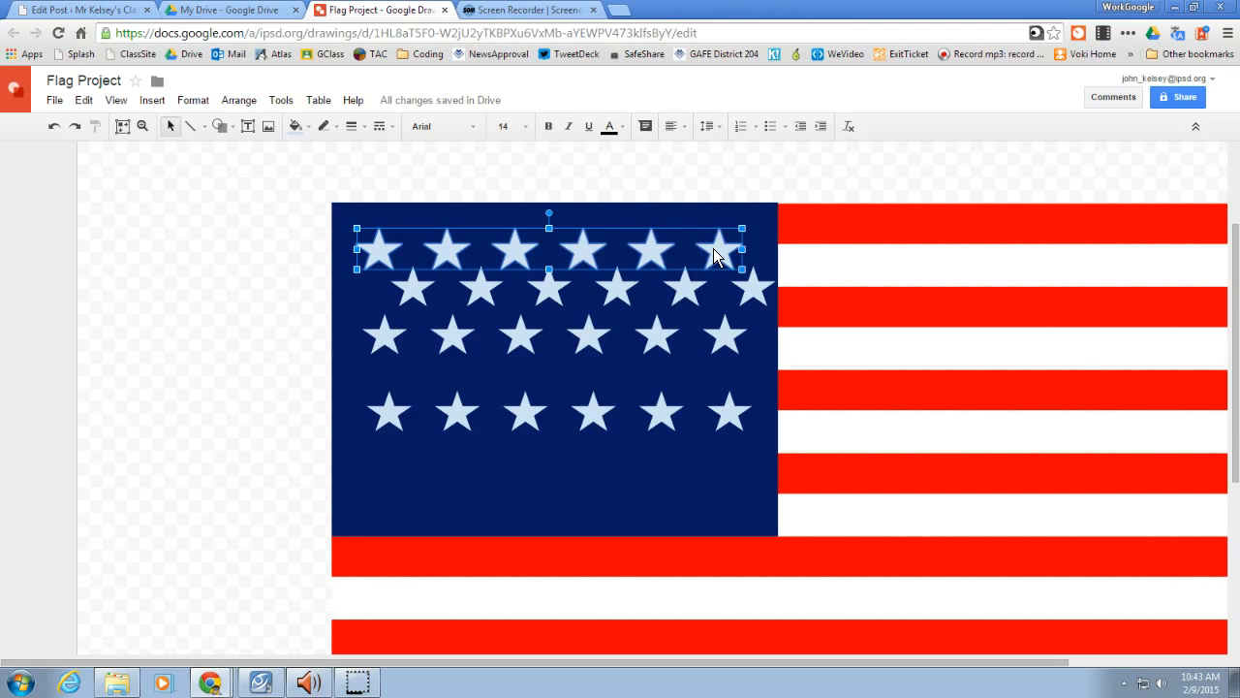
key(Up)
key(Left)
key(Down)
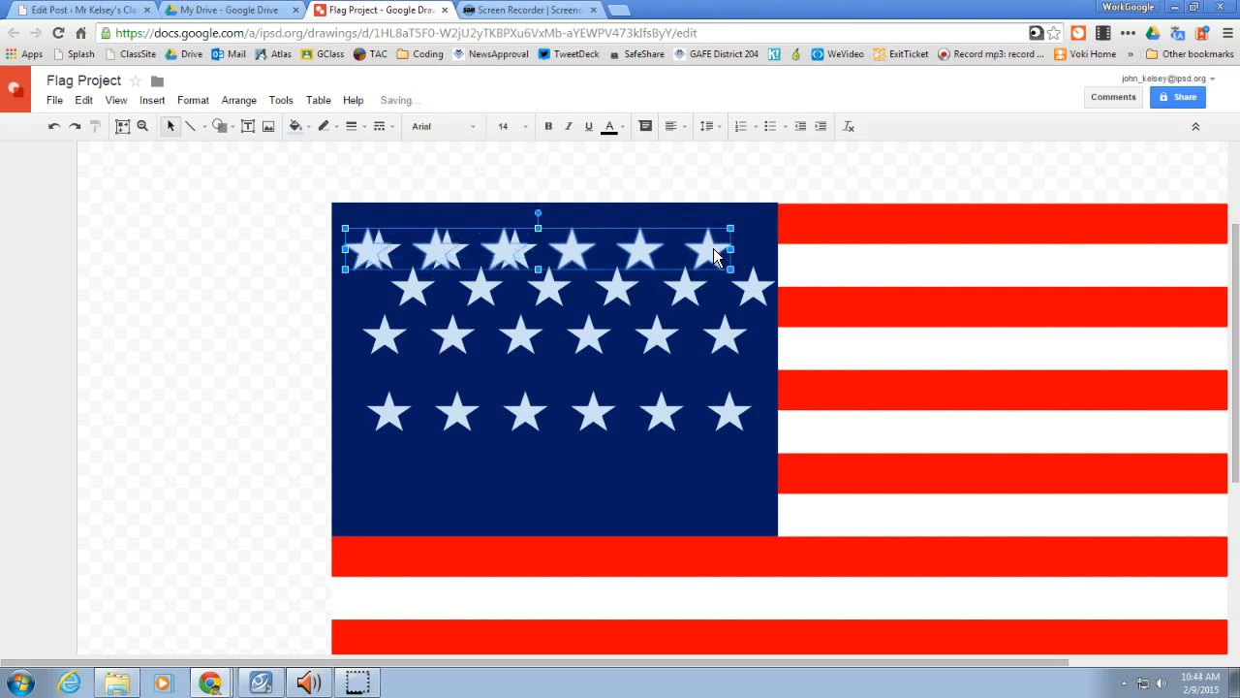
key(Right)
click(259, 263)
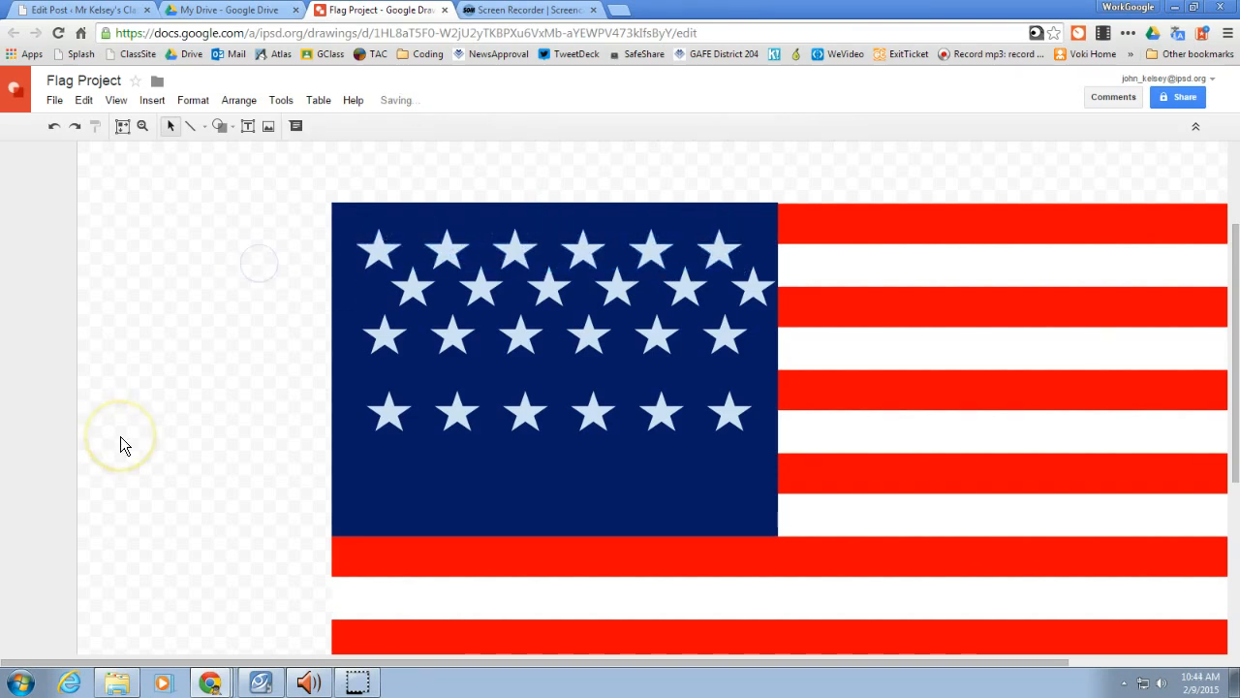